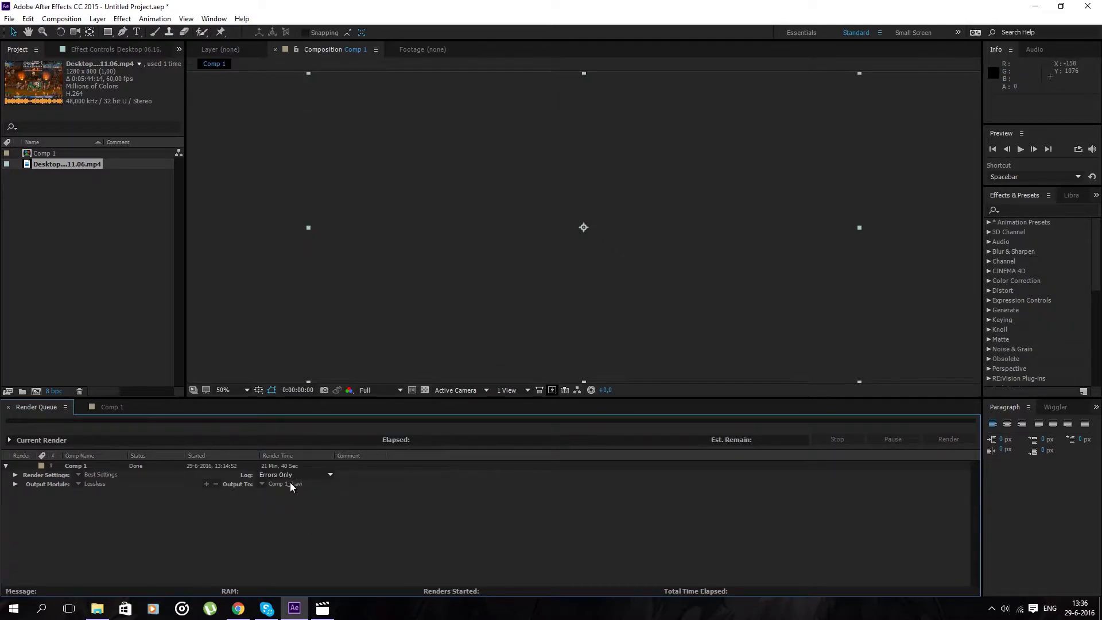
# Close After Effects without saving the project, and get the file browser window out of the way.
pyautogui.click(1086, 6)
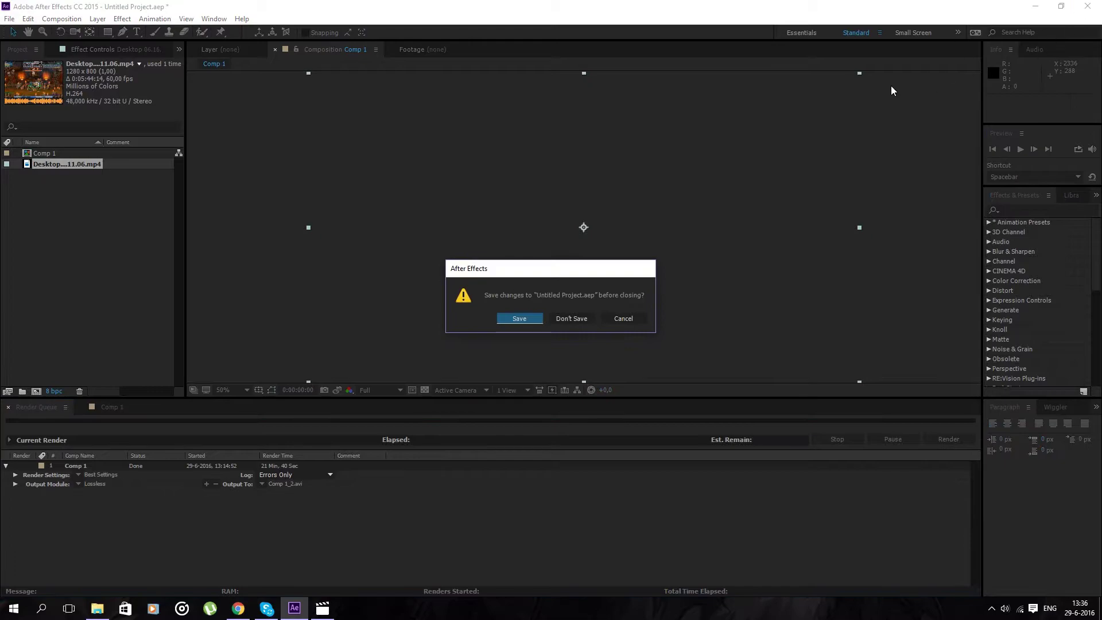
pyautogui.click(585, 319)
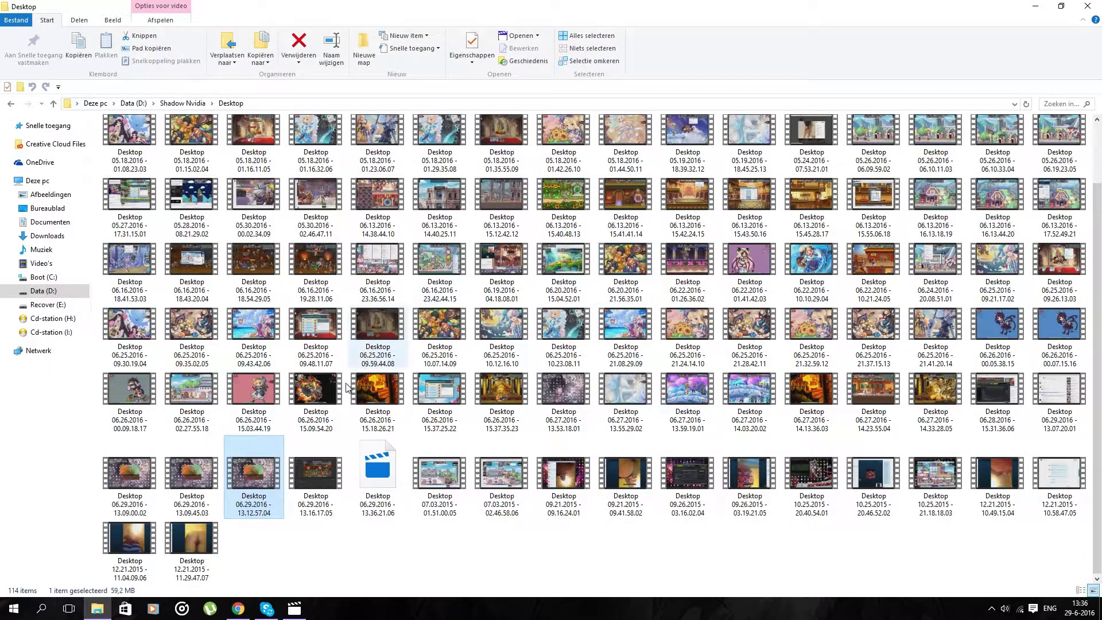
pyautogui.click(1060, 6)
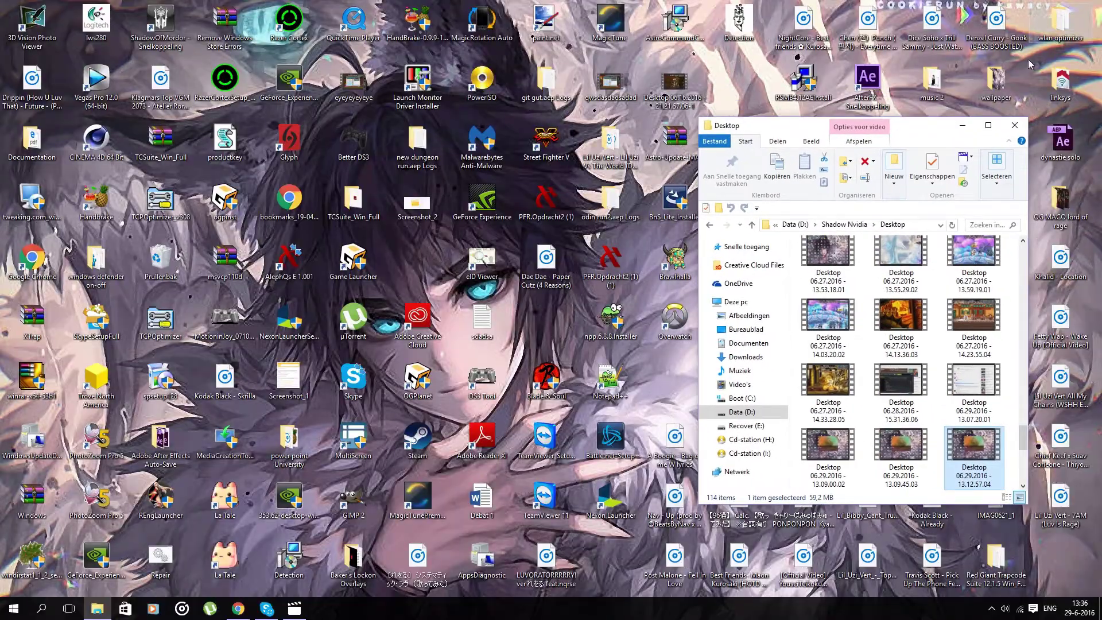
pyautogui.click(963, 126)
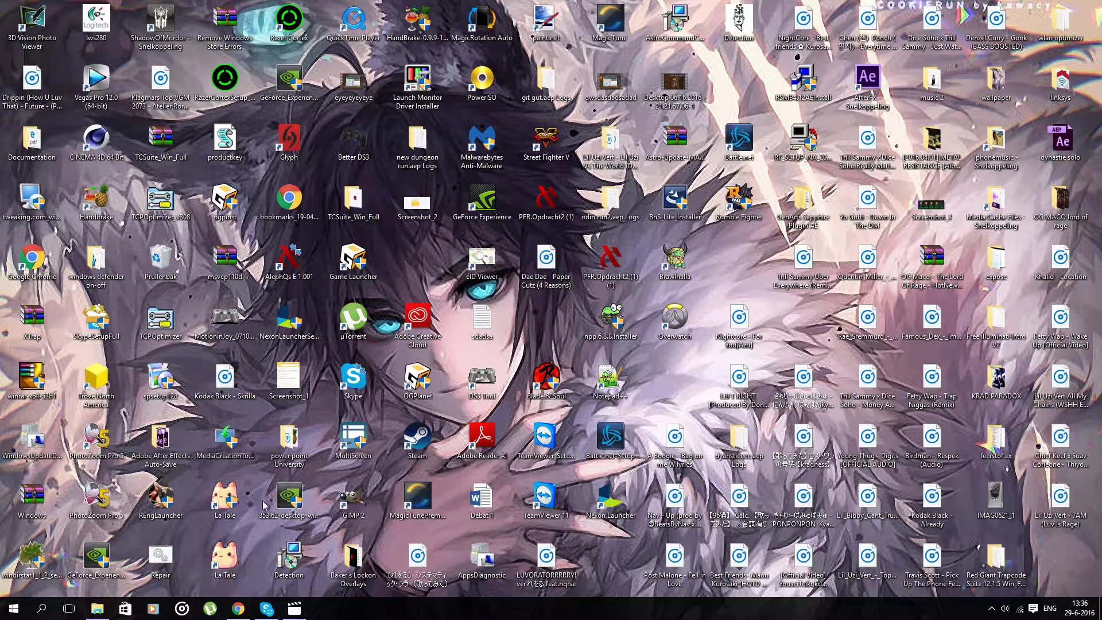
# Search Windows for "media", launch Adobe Media Encoder and maximize its window.
pyautogui.click(41, 608)
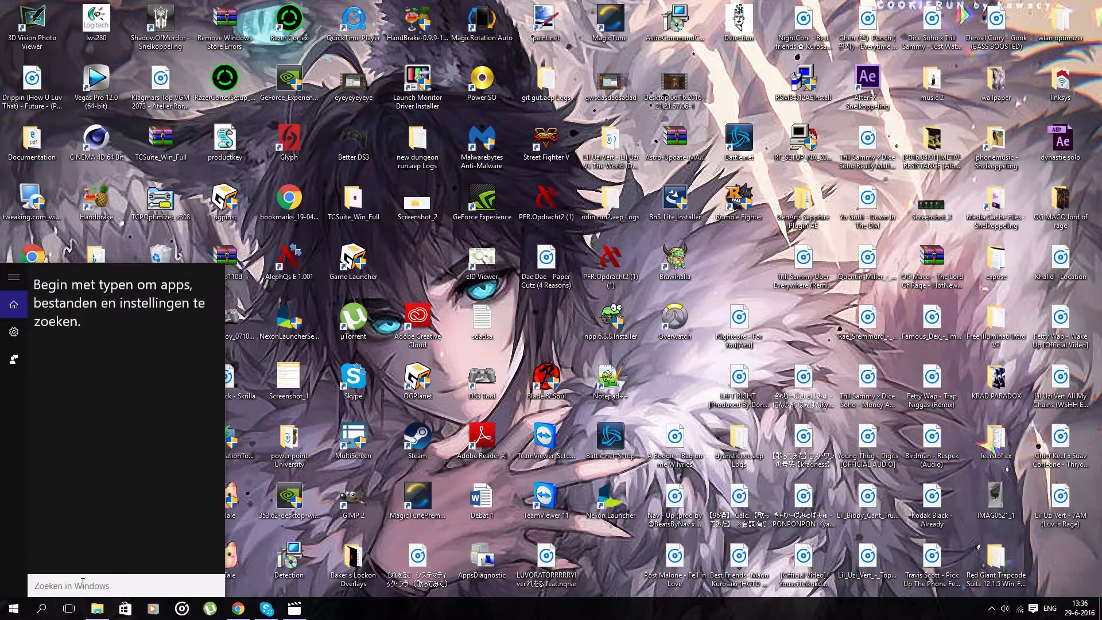
pyautogui.write('media')
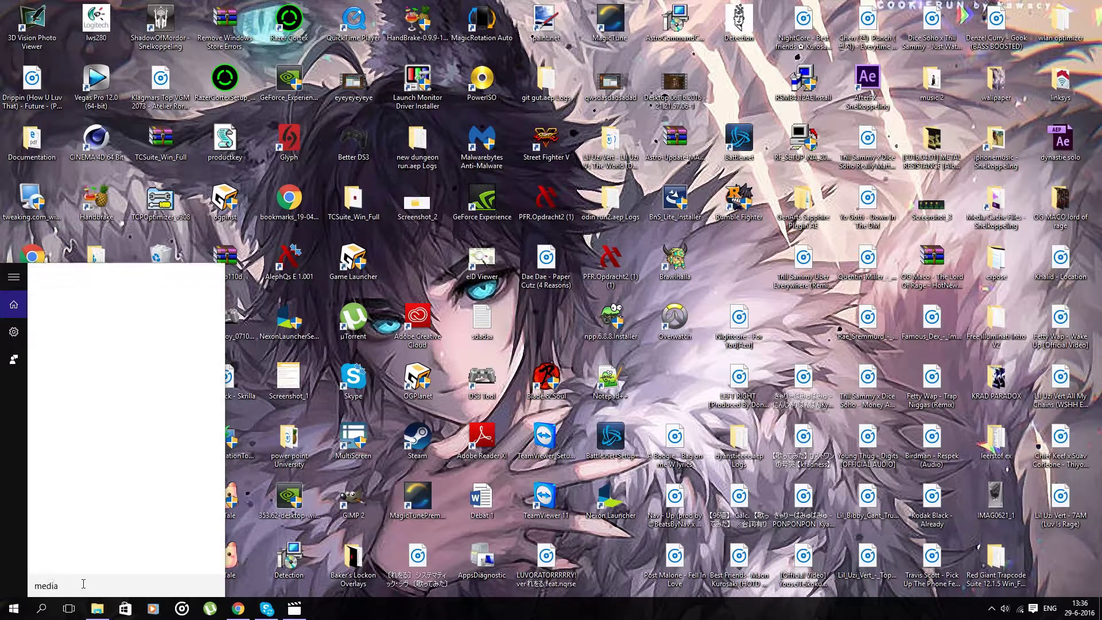
pyautogui.click(121, 327)
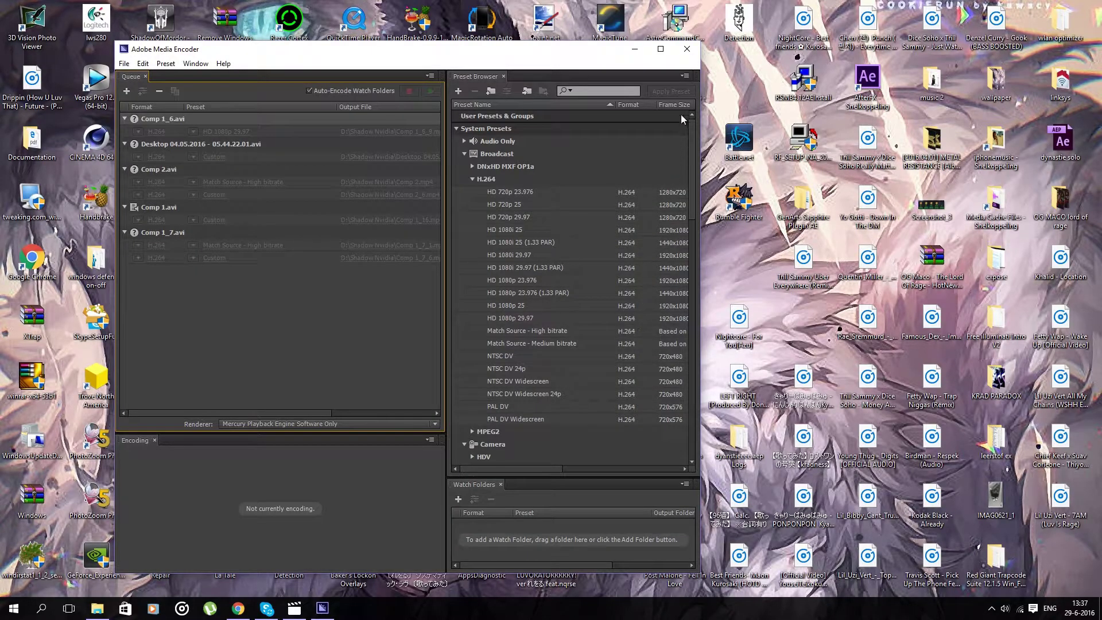
pyautogui.click(660, 49)
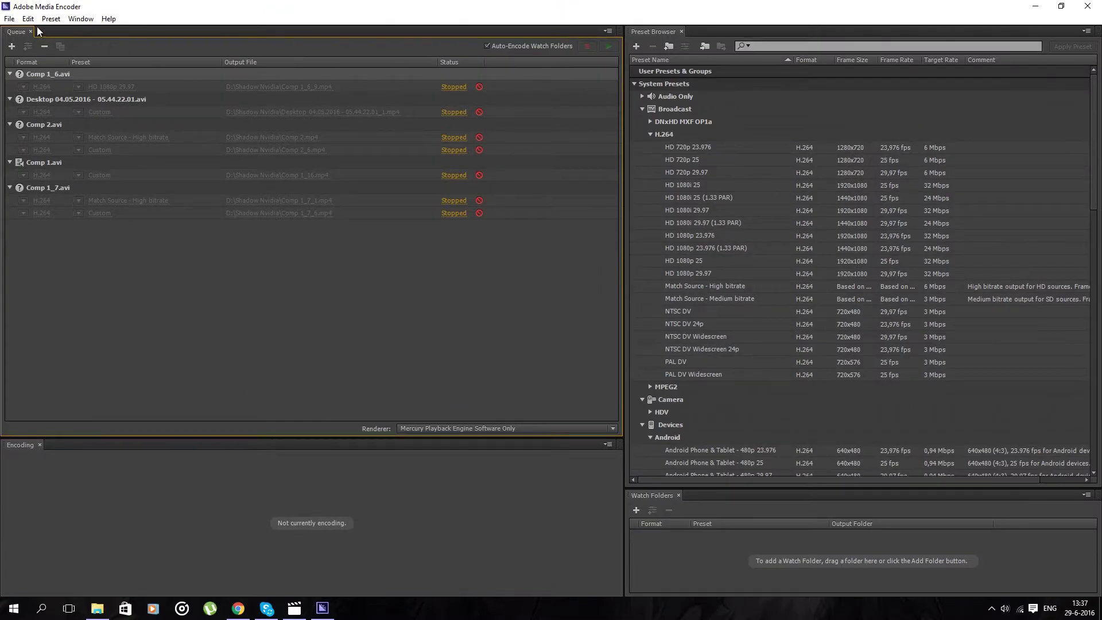
# Add the rendered Comp 1_2 video to the encoding queue, searching the Shadow Nvidia folder for "1-2".
pyautogui.click(10, 20)
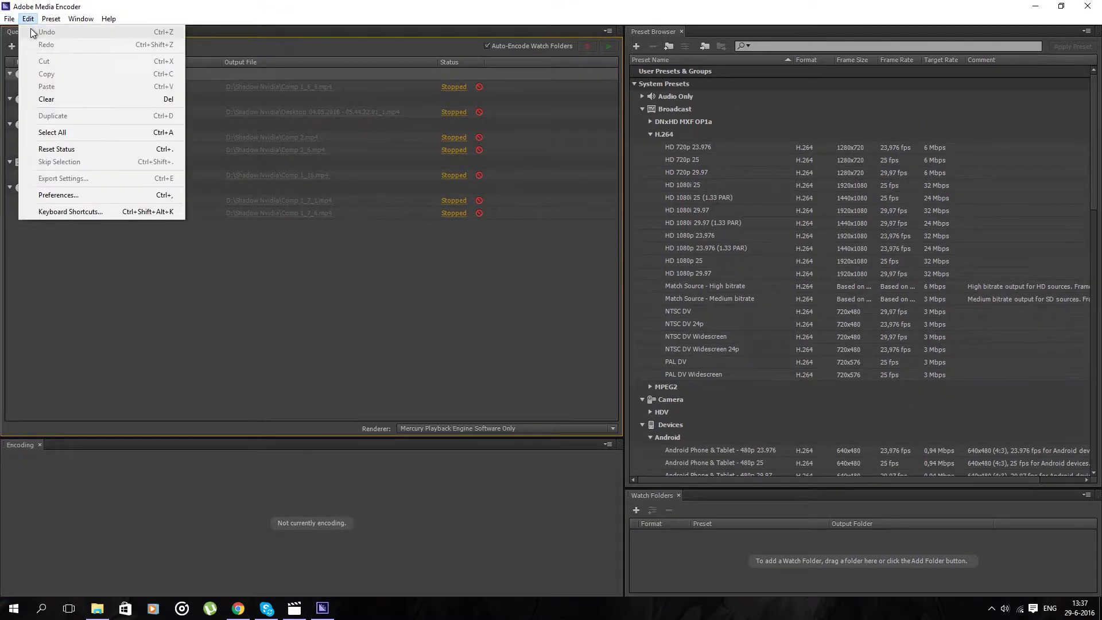
pyautogui.click(40, 33)
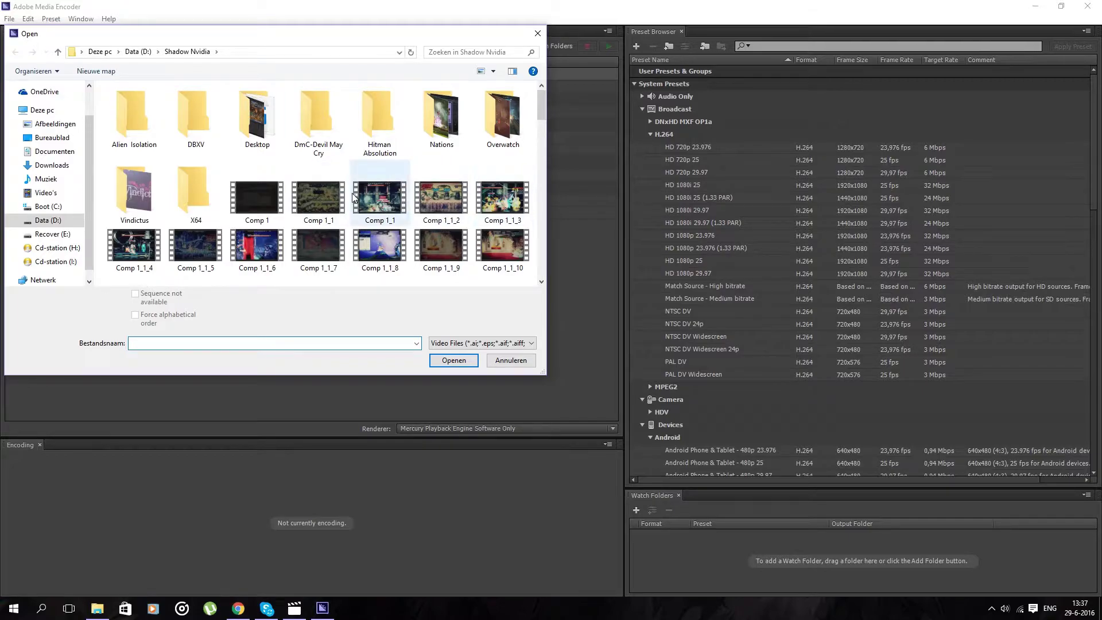
pyautogui.click(489, 51)
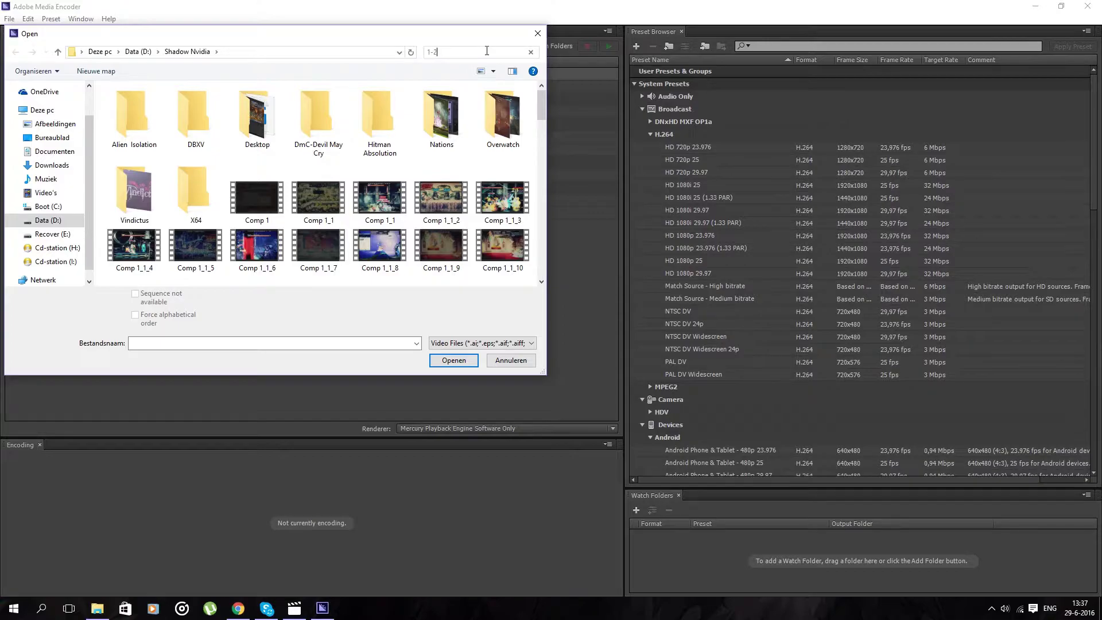
pyautogui.click(133, 99)
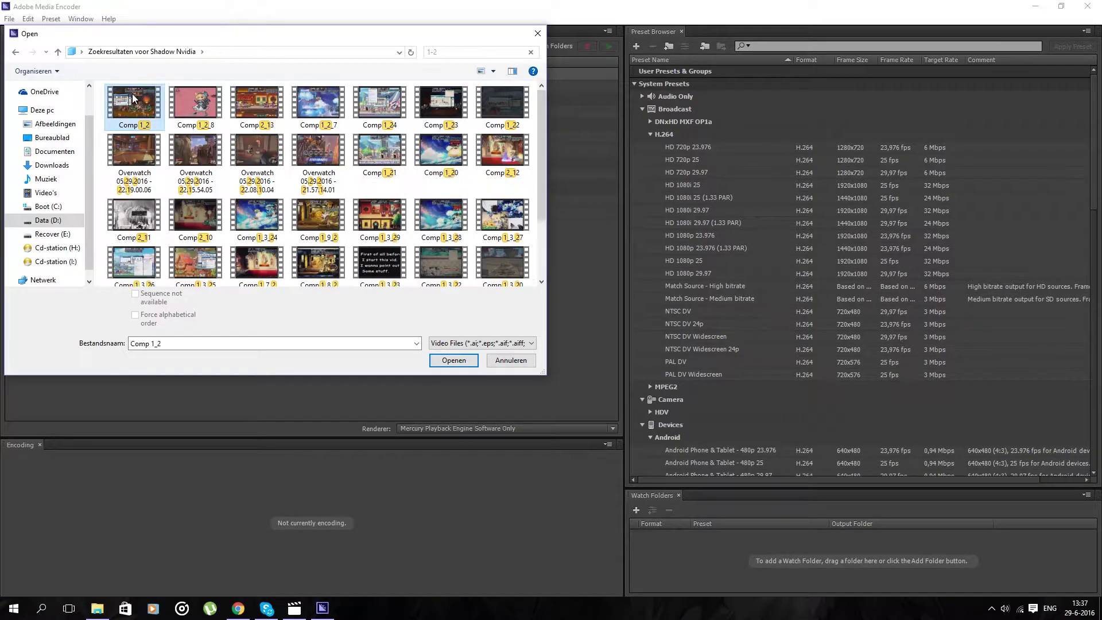
pyautogui.click(464, 361)
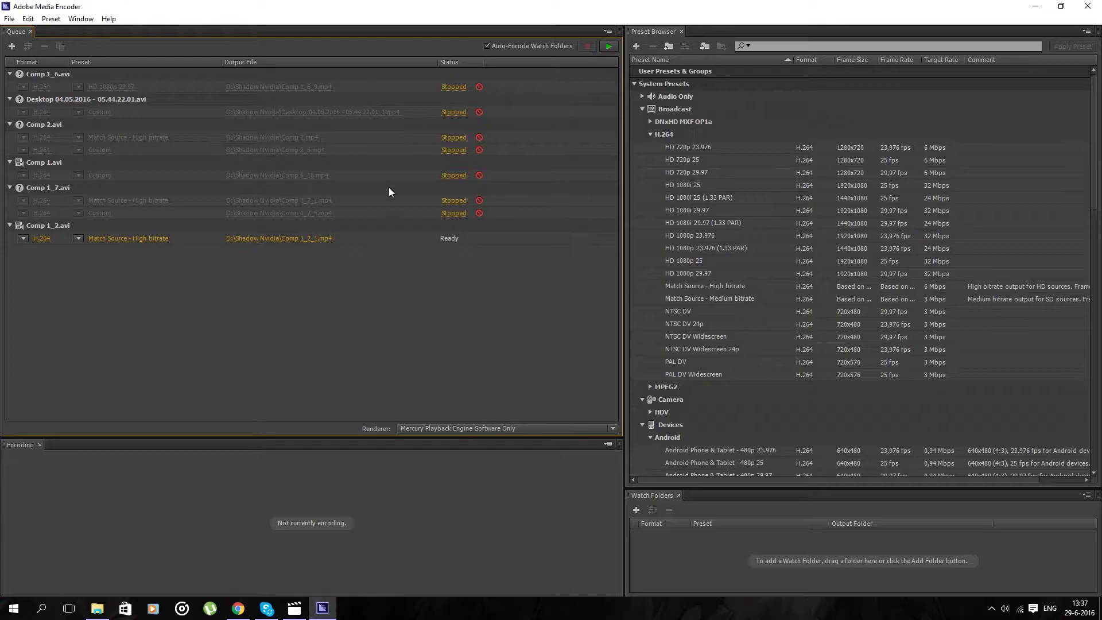
# Apply the H.264 HD 1080p 29.97 broadcast preset to the Comp 1_2.avi output and leave the item ready in the queue.
pyautogui.click(214, 241)
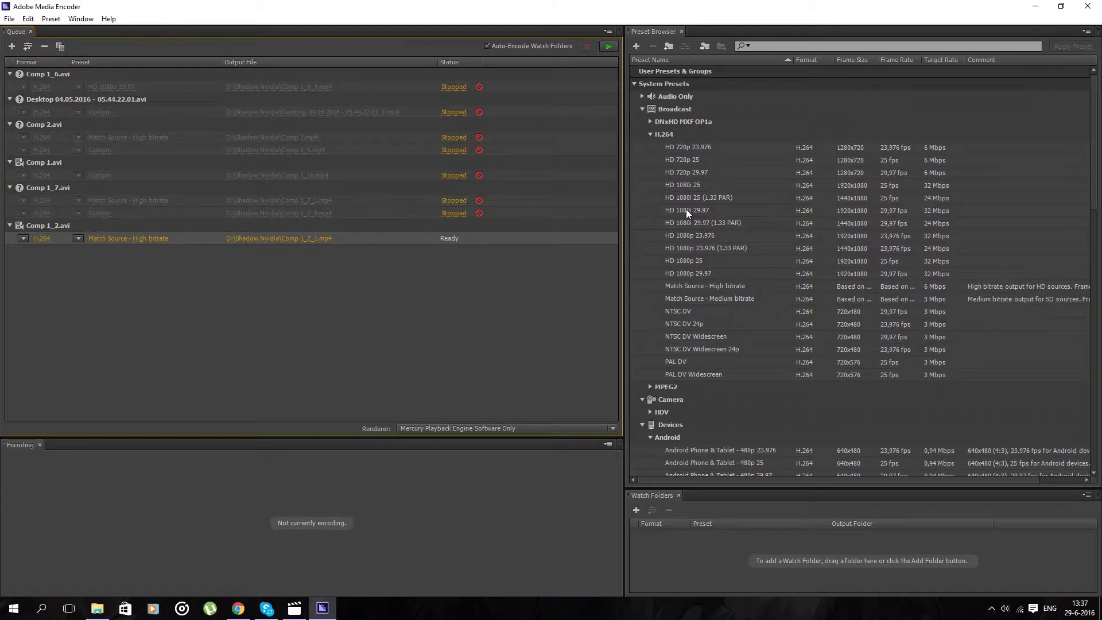
pyautogui.click(689, 272)
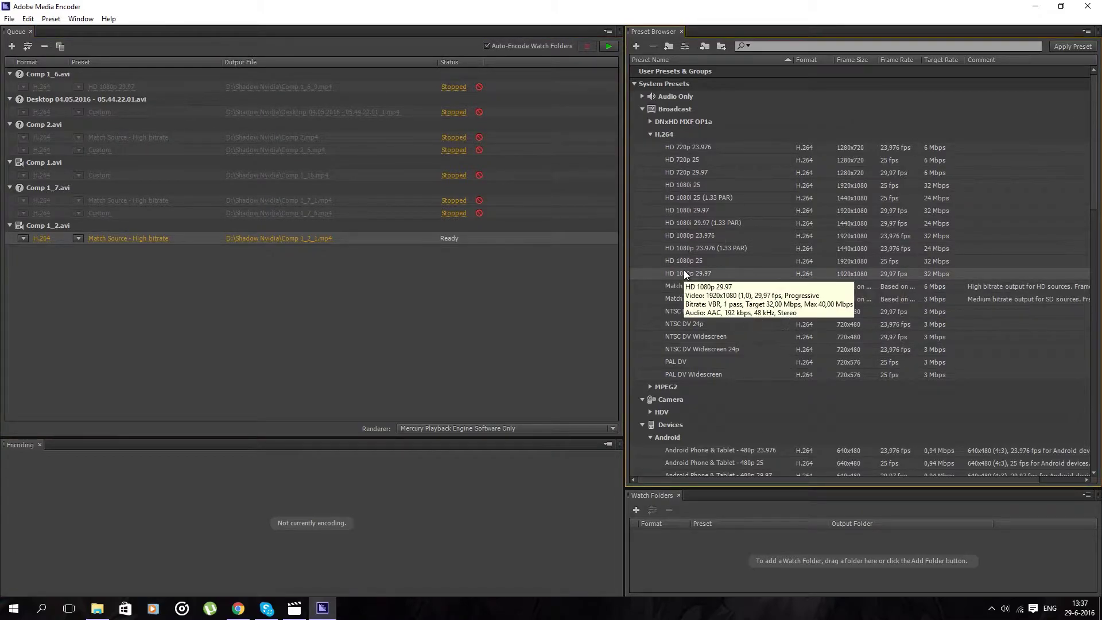
pyautogui.doubleClick(694, 273)
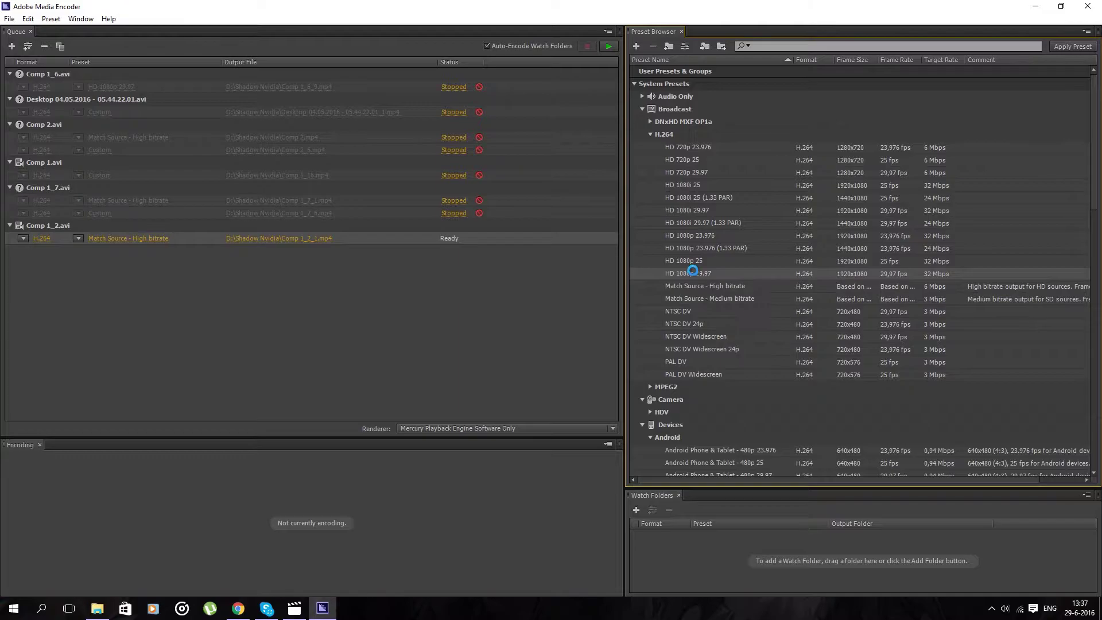
pyautogui.click(390, 238)
pyautogui.press('Delete')
pyautogui.click(615, 328)
pyautogui.click(314, 238)
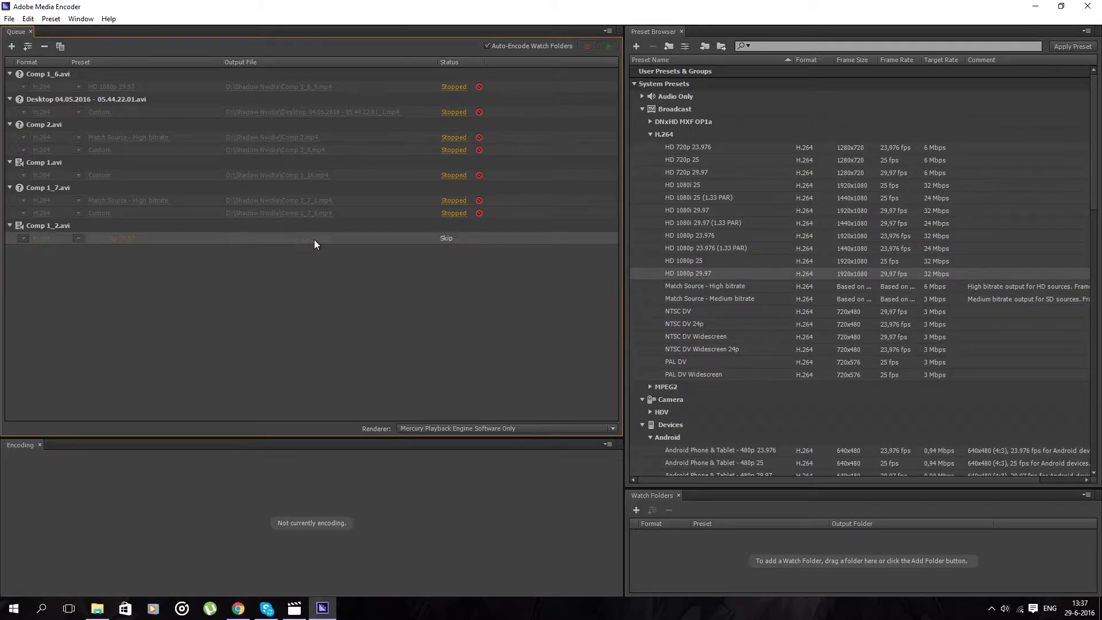
pyautogui.click(538, 33)
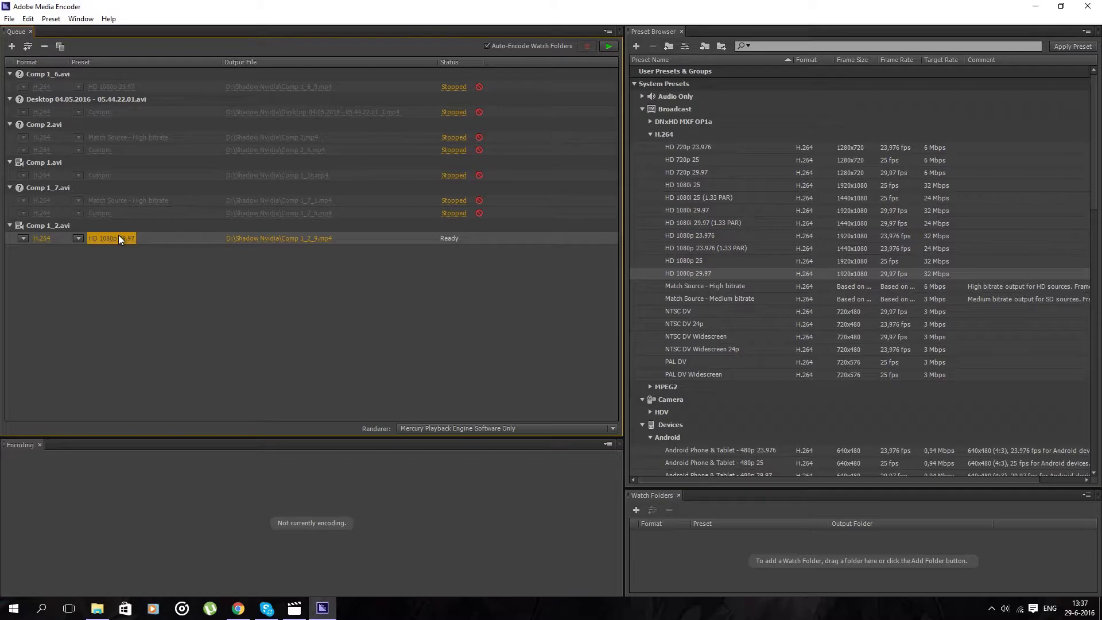
# In the export settings of Comp 1_2.avi, set the frame rate to 60 and turn on its match-source option.
pyautogui.click(119, 238)
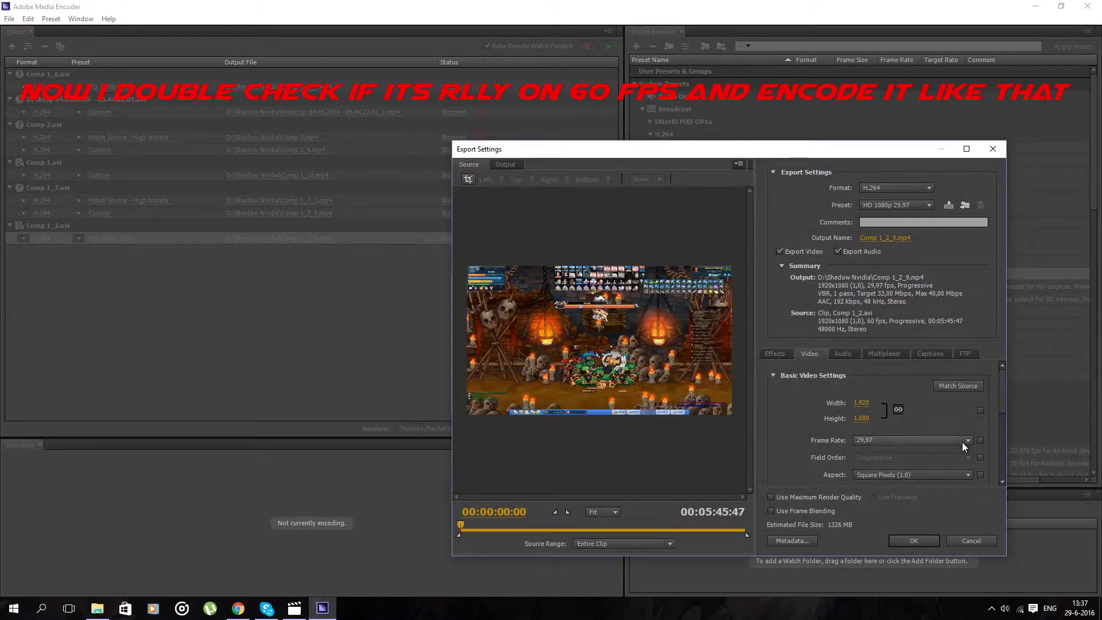
pyautogui.scroll(-4, 962, 439)
pyautogui.click(930, 440)
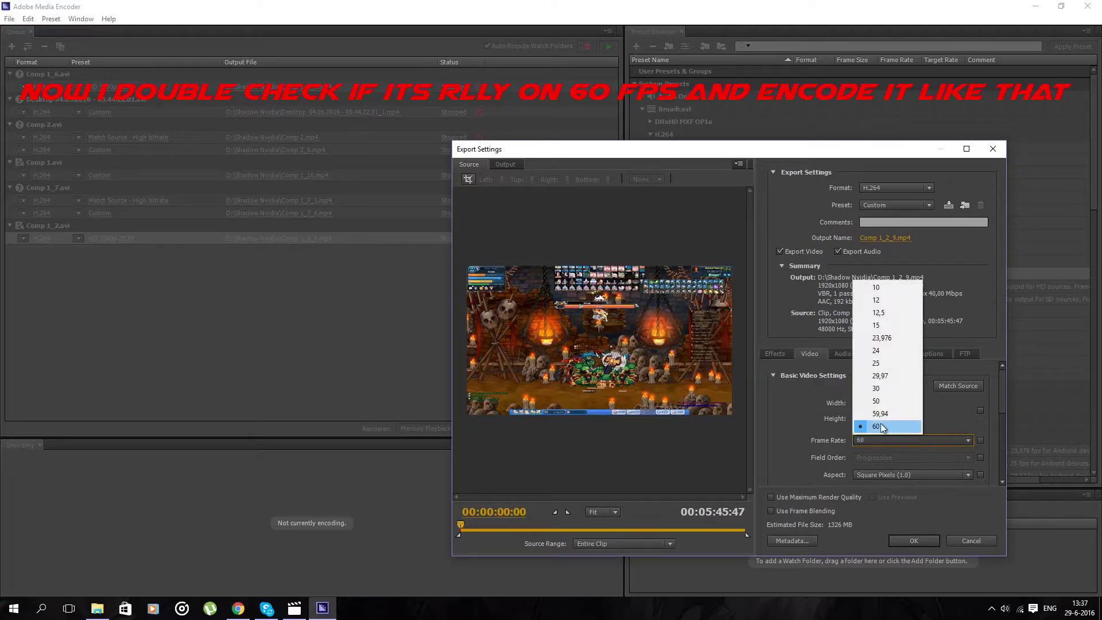
pyautogui.click(964, 442)
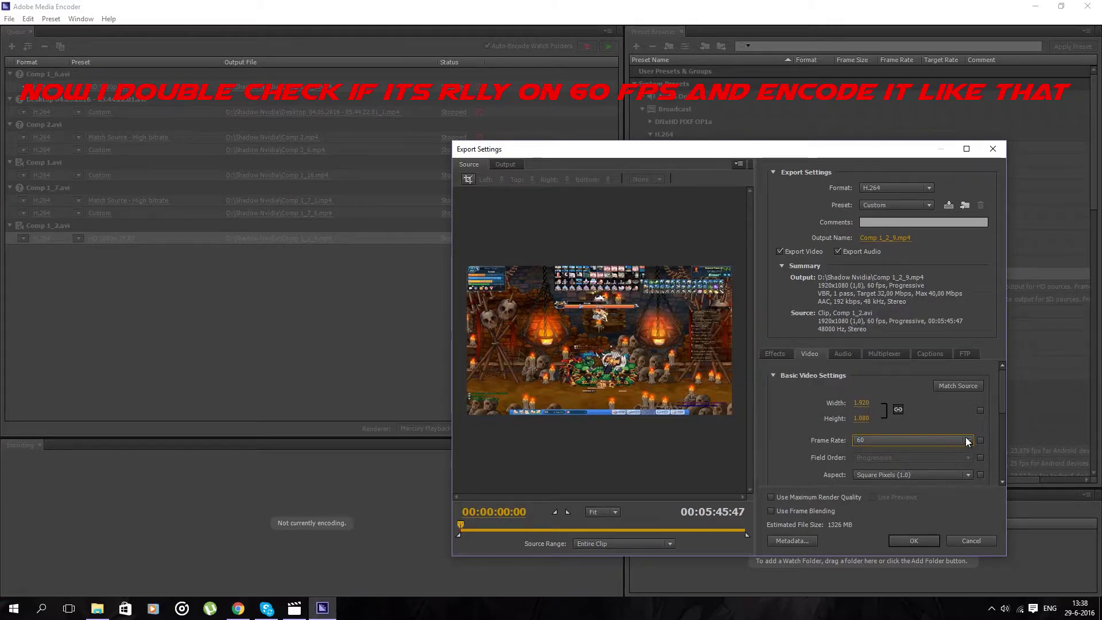
pyautogui.click(968, 440)
pyautogui.click(968, 441)
pyautogui.click(981, 441)
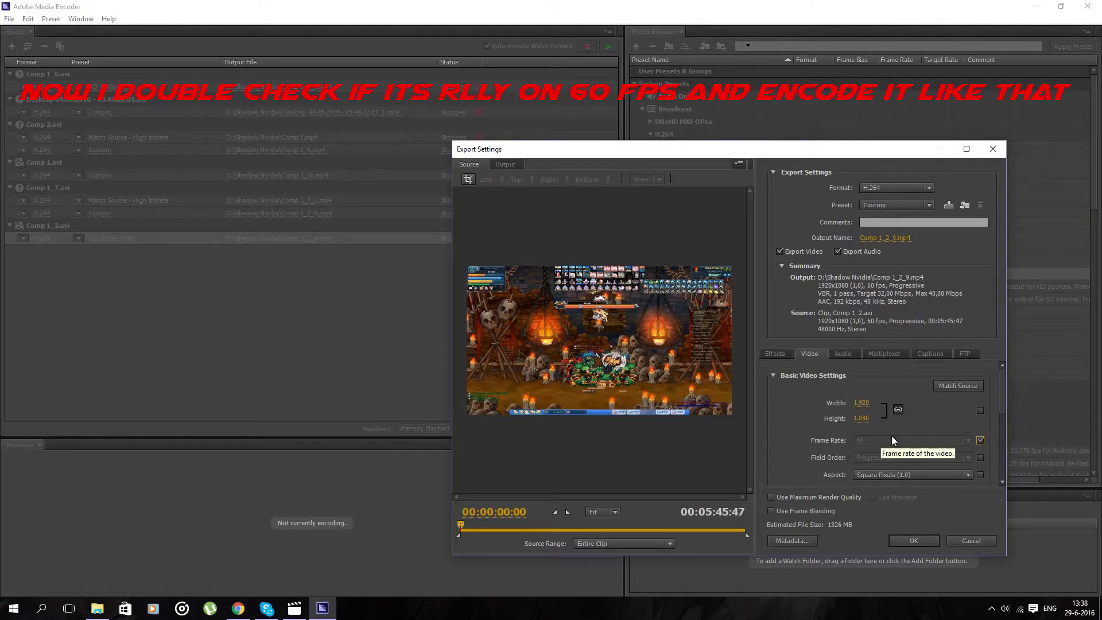
# Raise the target and maximum bitrates to 50 Mbps, enable Use Maximum Render Quality and Use Frame Blending, and accept the export settings.
pyautogui.scroll(-5, 941, 432)
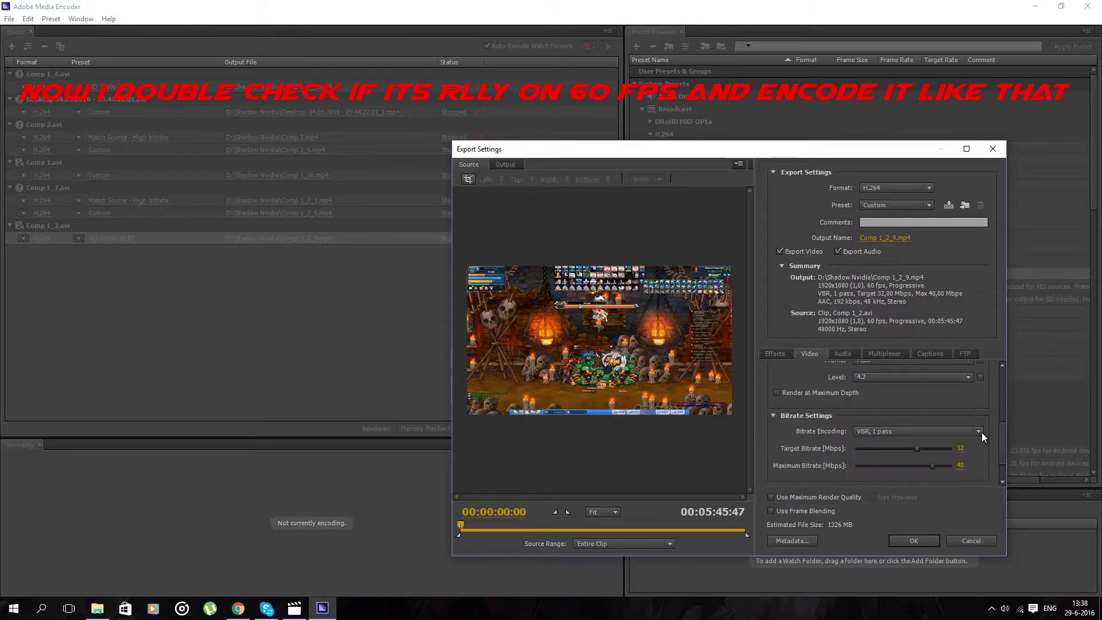
pyautogui.moveTo(916, 449); pyautogui.dragTo(997, 450)
pyautogui.click(770, 511)
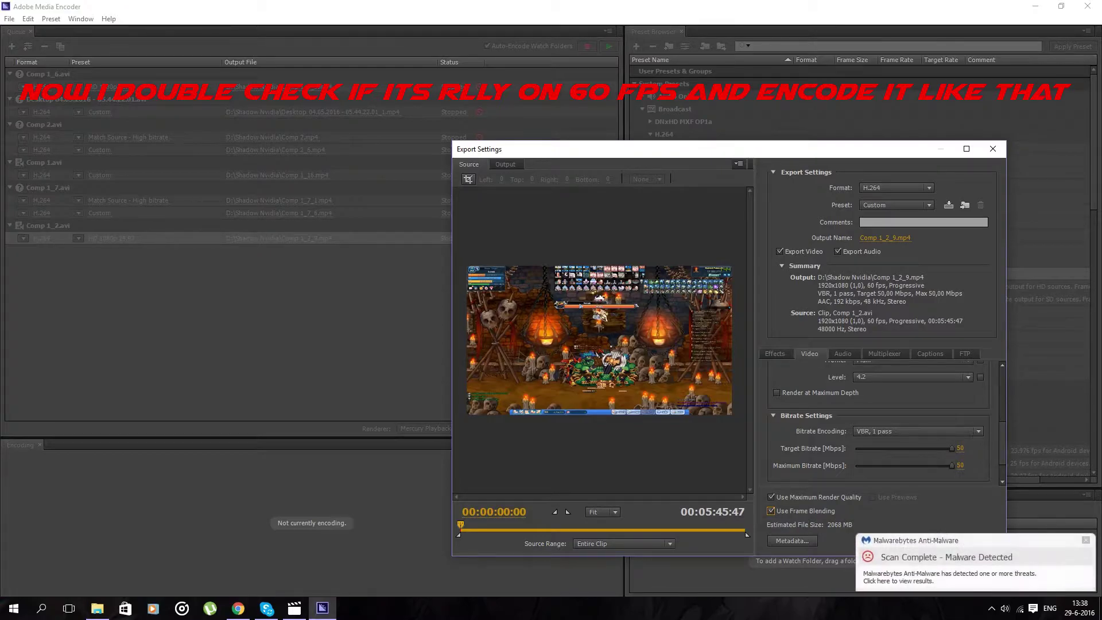
pyautogui.click(1085, 541)
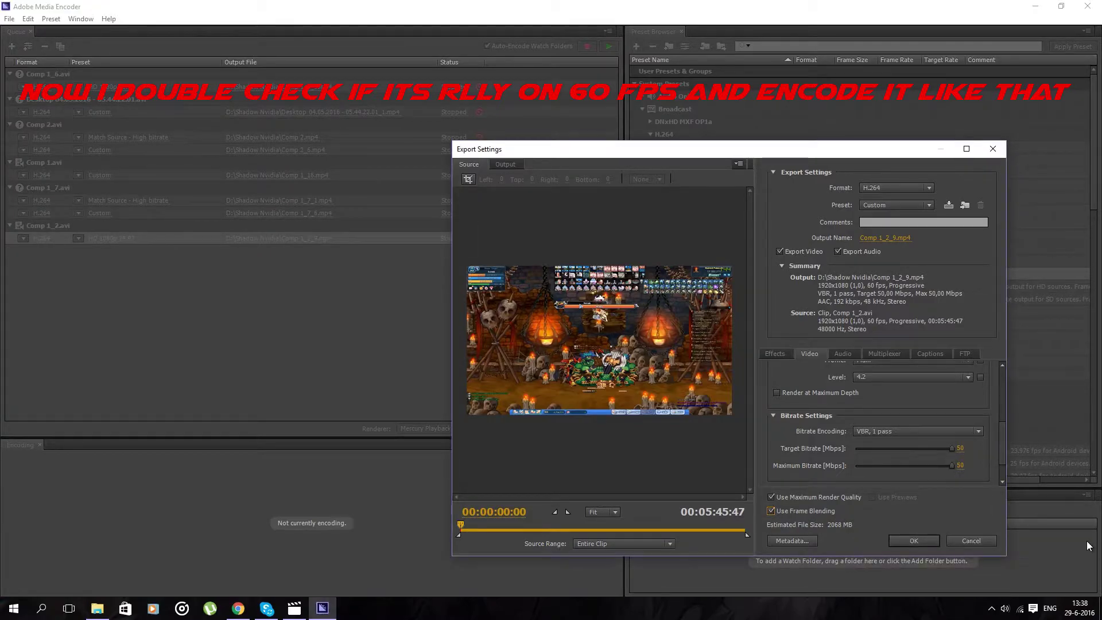
pyautogui.click(913, 541)
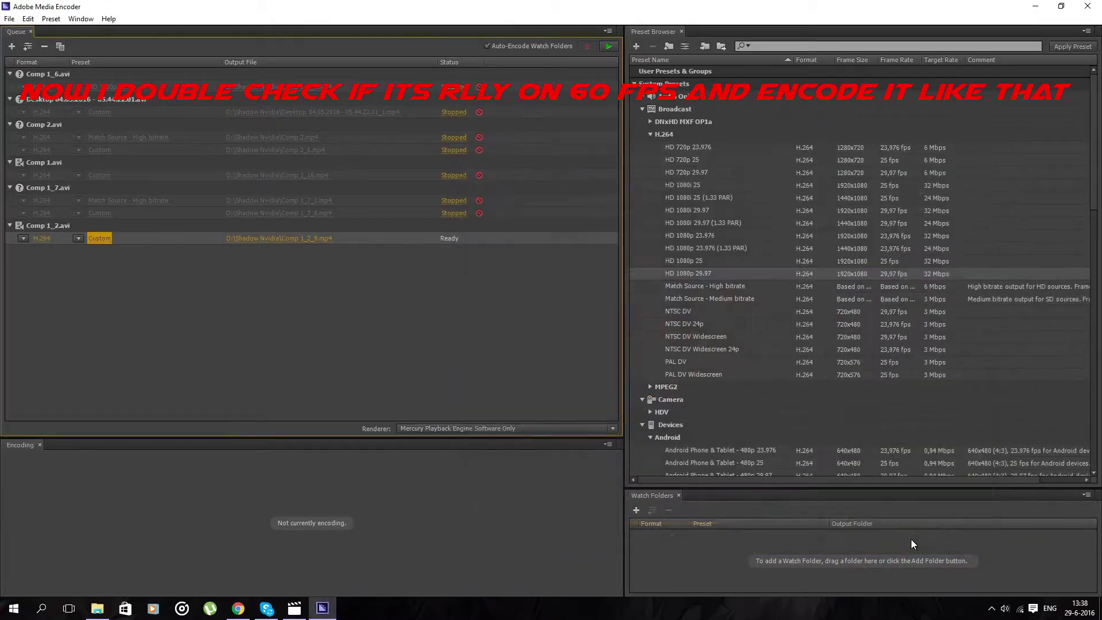
# Start encoding the queued Comp 1_2.avi output, and stop the encoding queue.
pyautogui.click(126, 245)
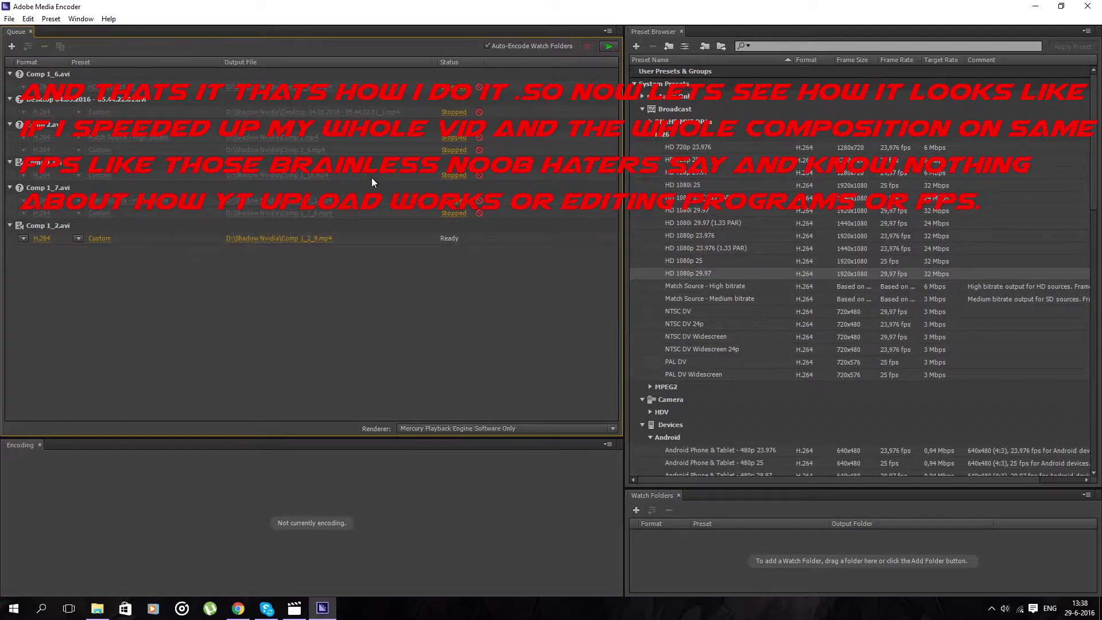
pyautogui.click(607, 47)
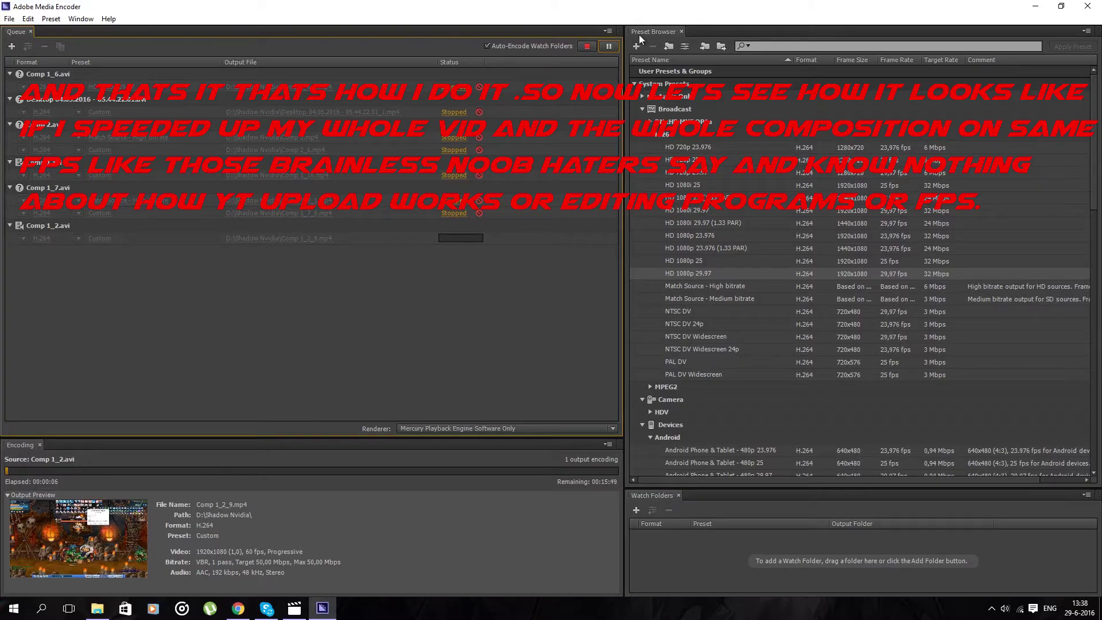
pyautogui.click(582, 47)
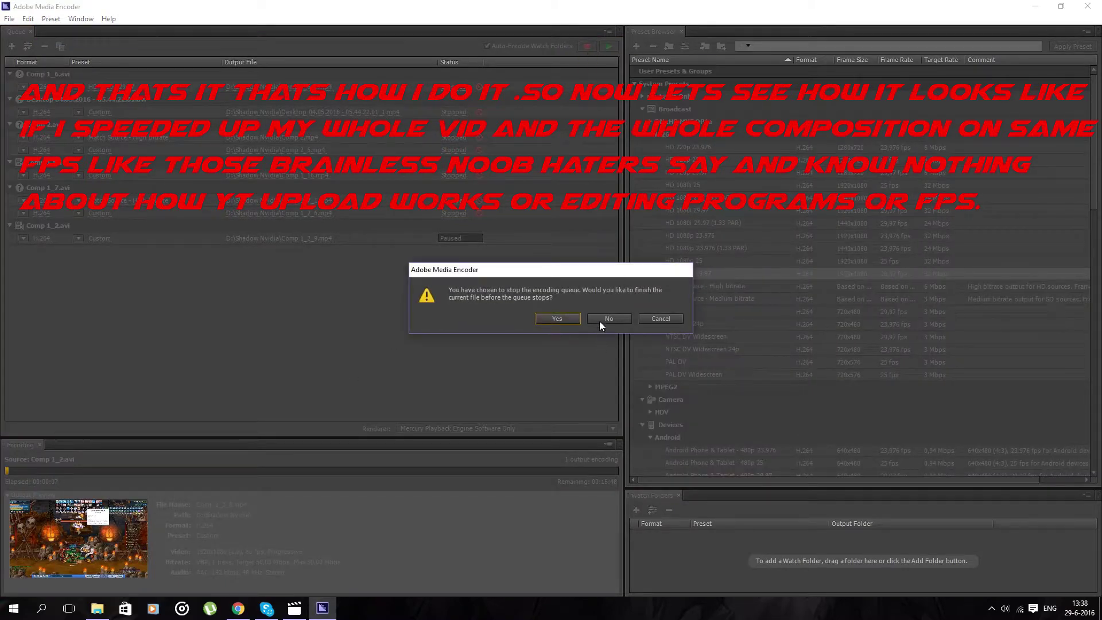
pyautogui.click(570, 317)
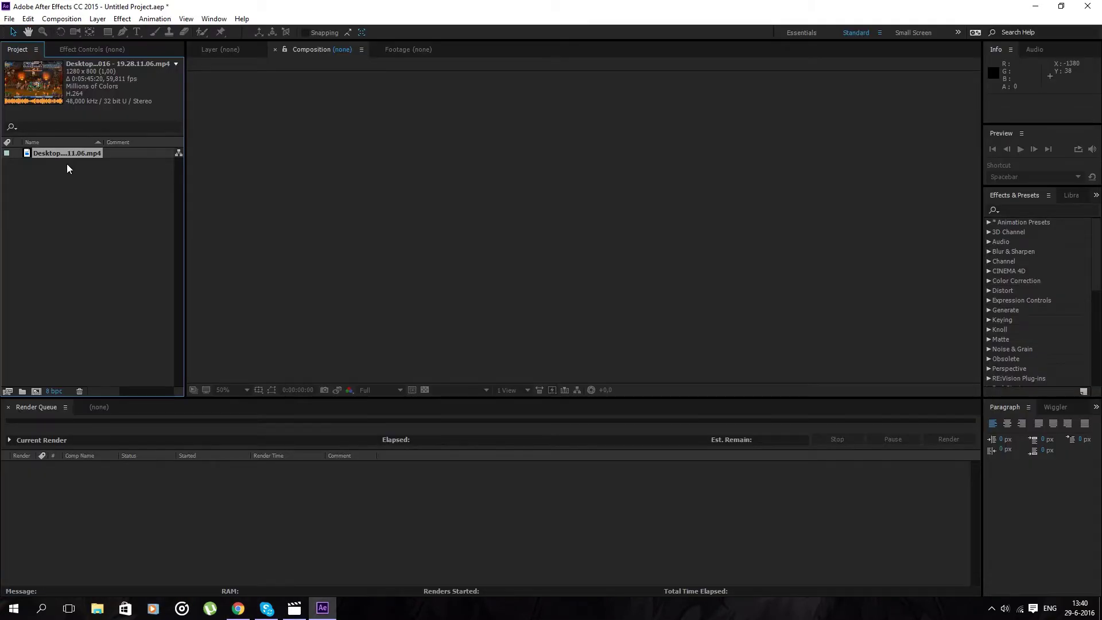
# Create a composition from the imported Desktop MP4 footage in the timeline.
pyautogui.click(101, 410)
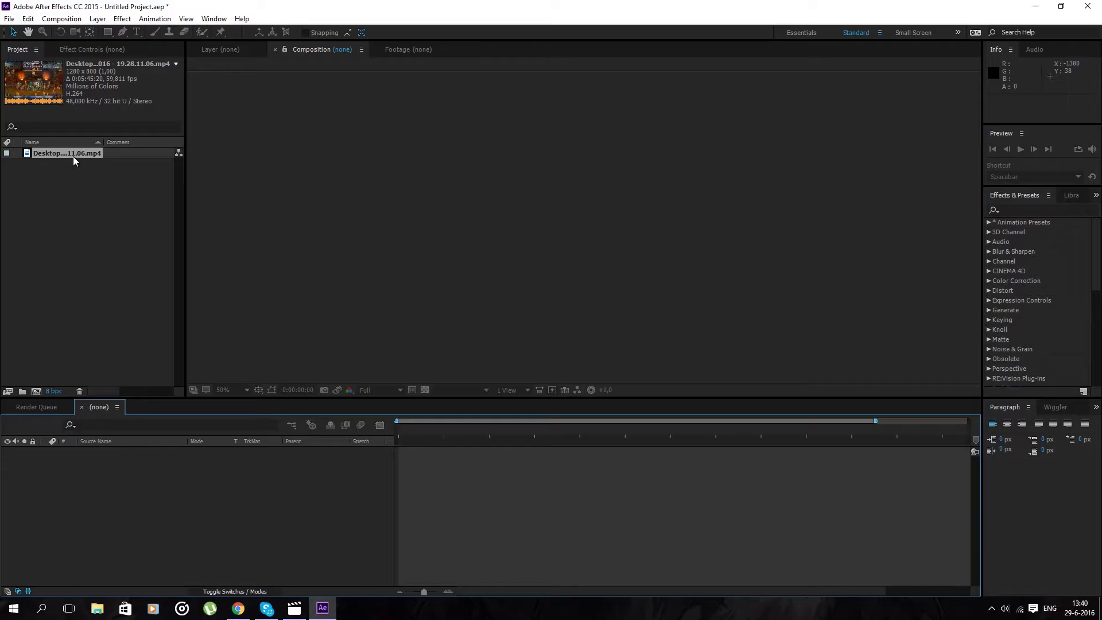
pyautogui.moveTo(76, 155); pyautogui.dragTo(112, 493)
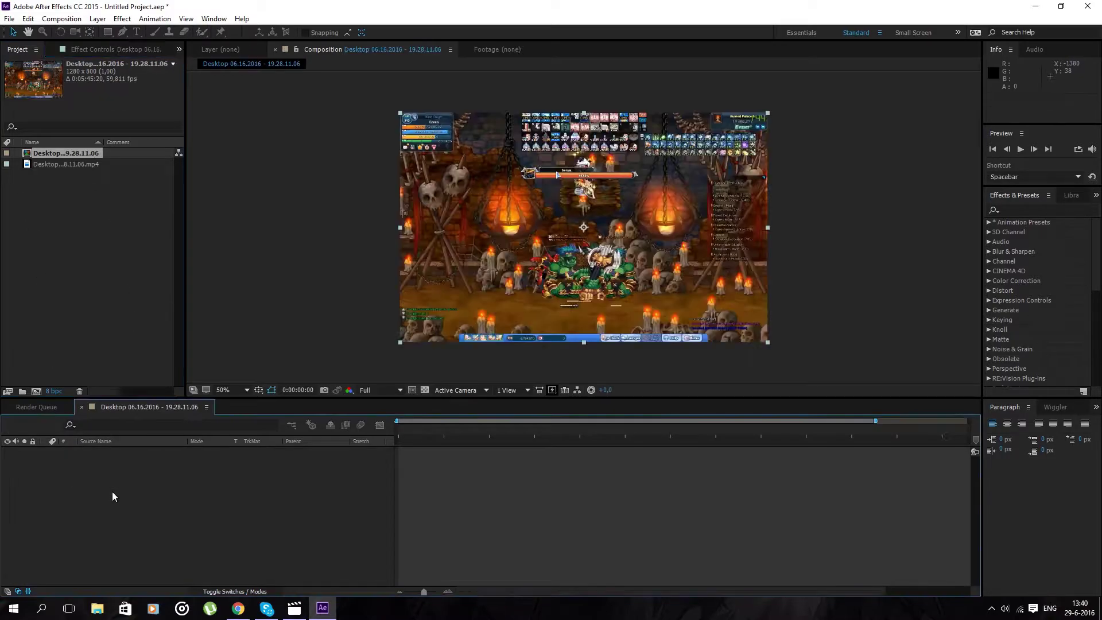
# Check the frame rate in the new composition's settings, and close them without changes.
pyautogui.rightClick(85, 153)
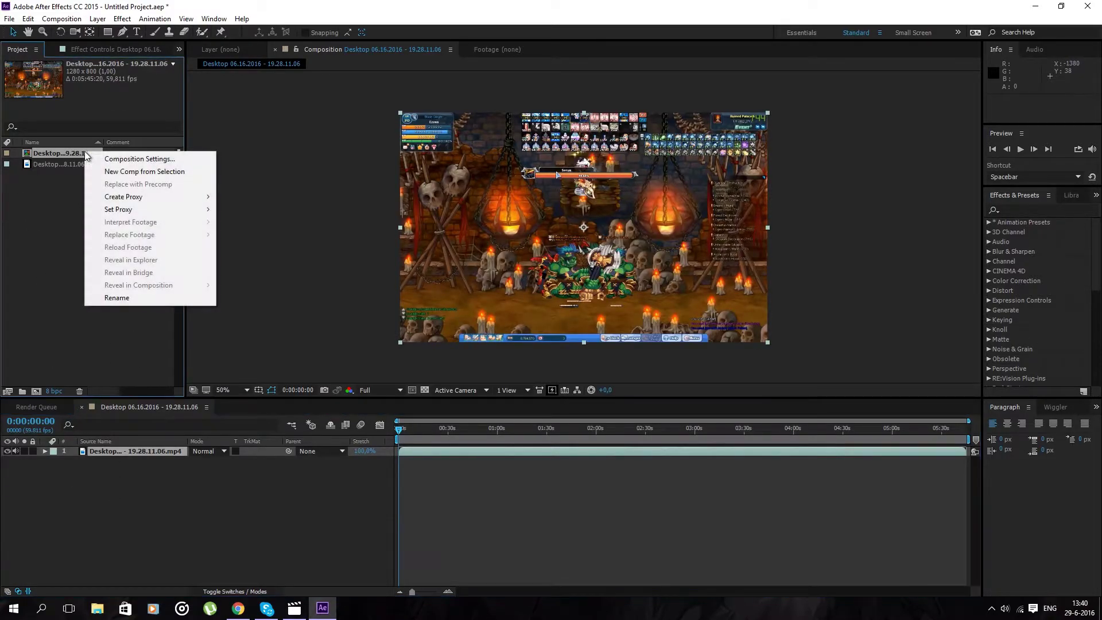
pyautogui.click(137, 164)
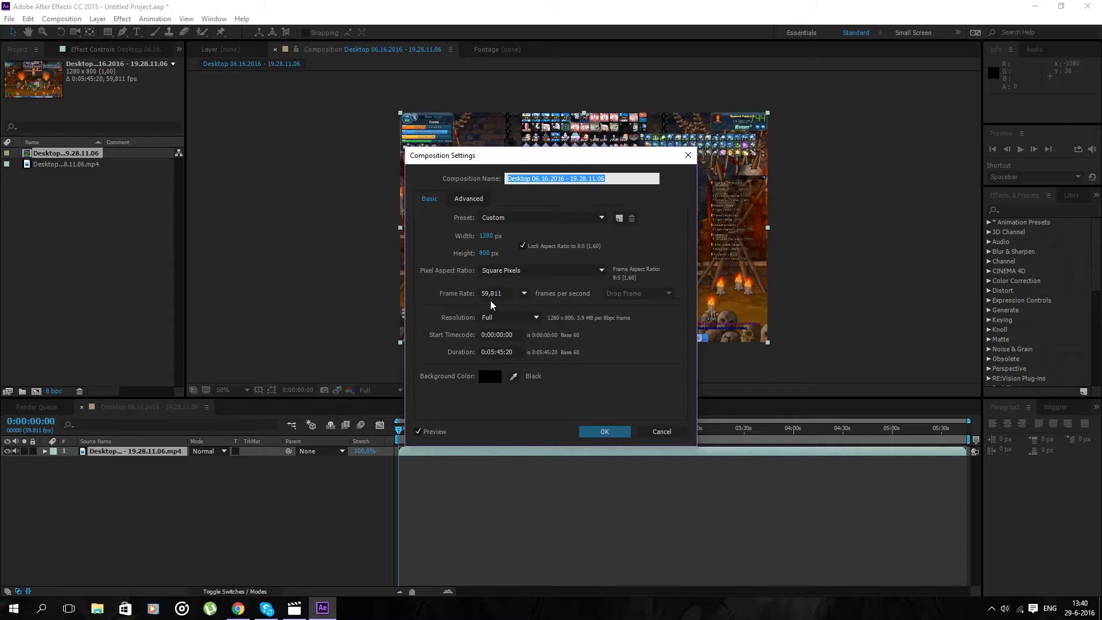
pyautogui.click(688, 156)
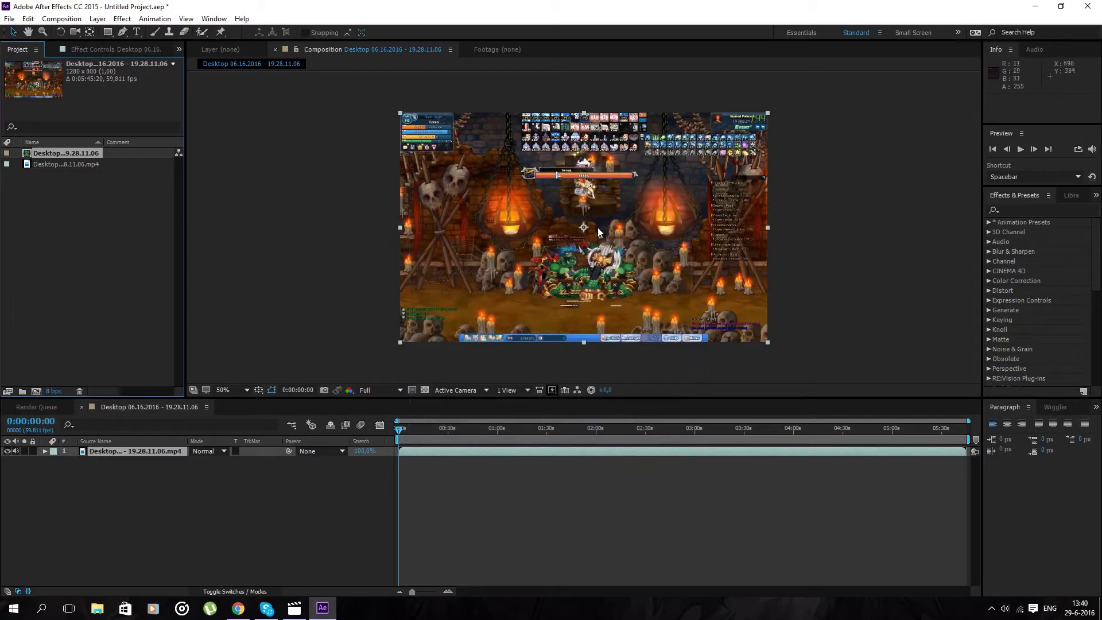
# Review the frame rate in the Desktop composition's settings again, and close them without changes.
pyautogui.rightClick(627, 260)
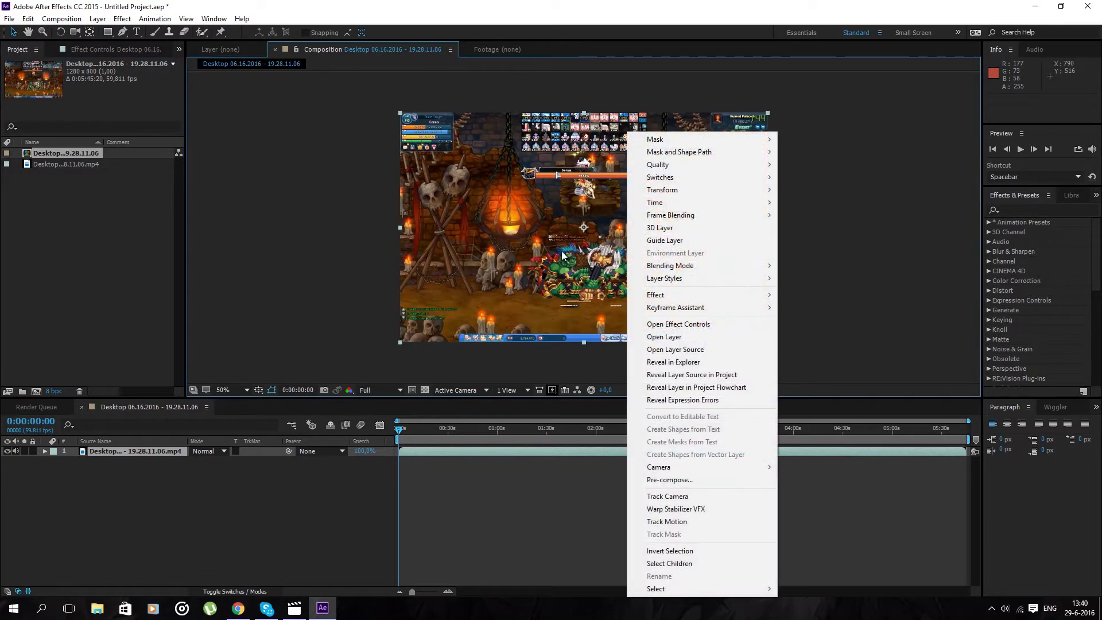
pyautogui.click(102, 160)
pyautogui.rightClick(68, 153)
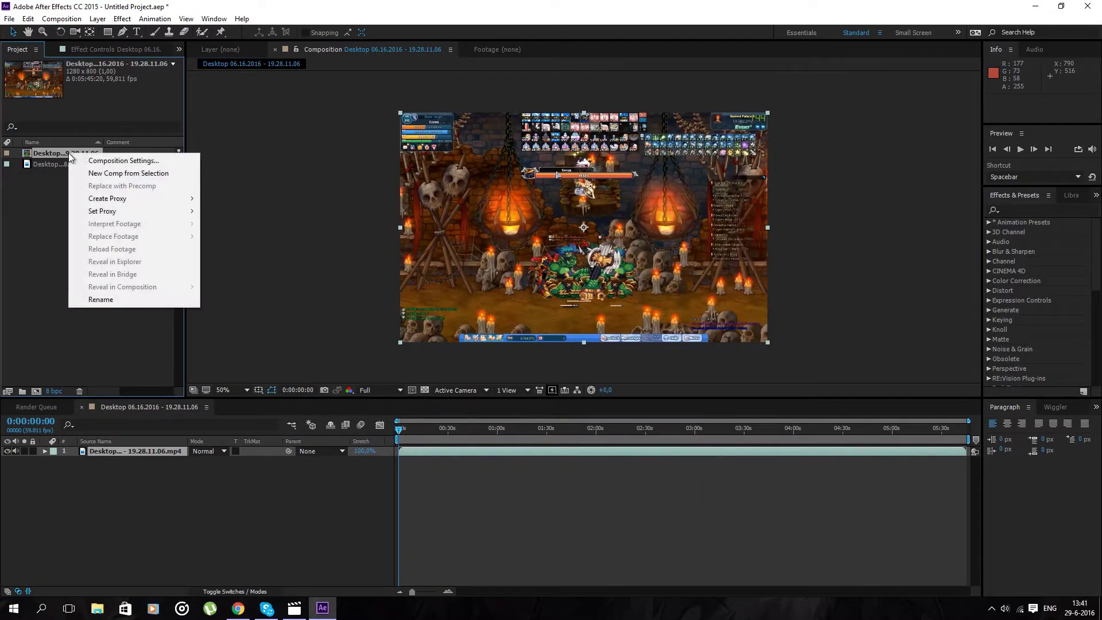
pyautogui.click(100, 165)
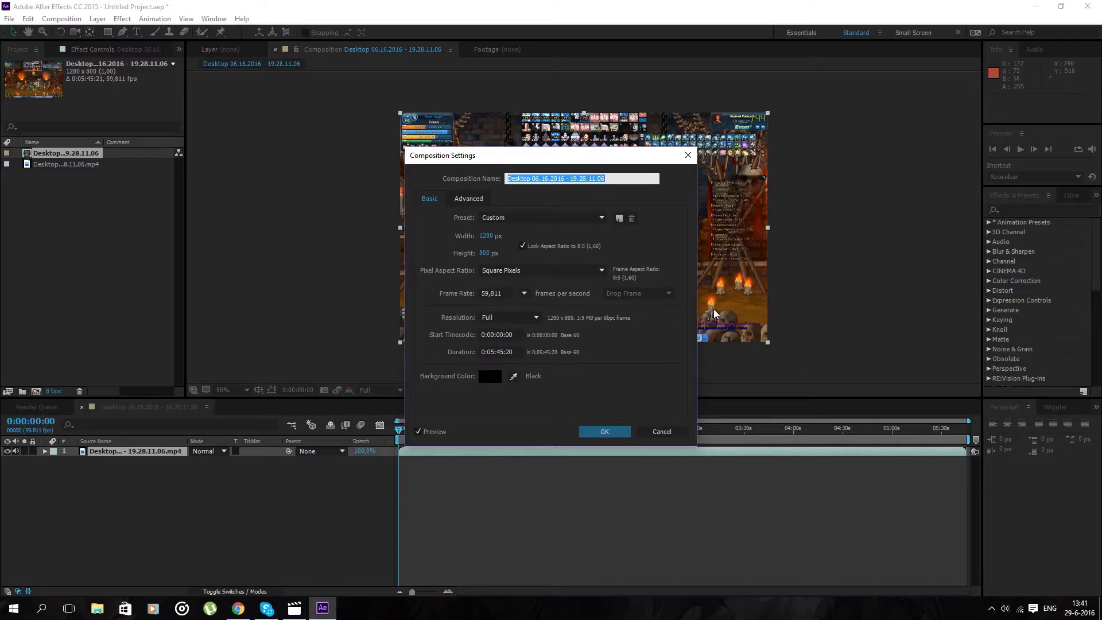
pyautogui.click(687, 155)
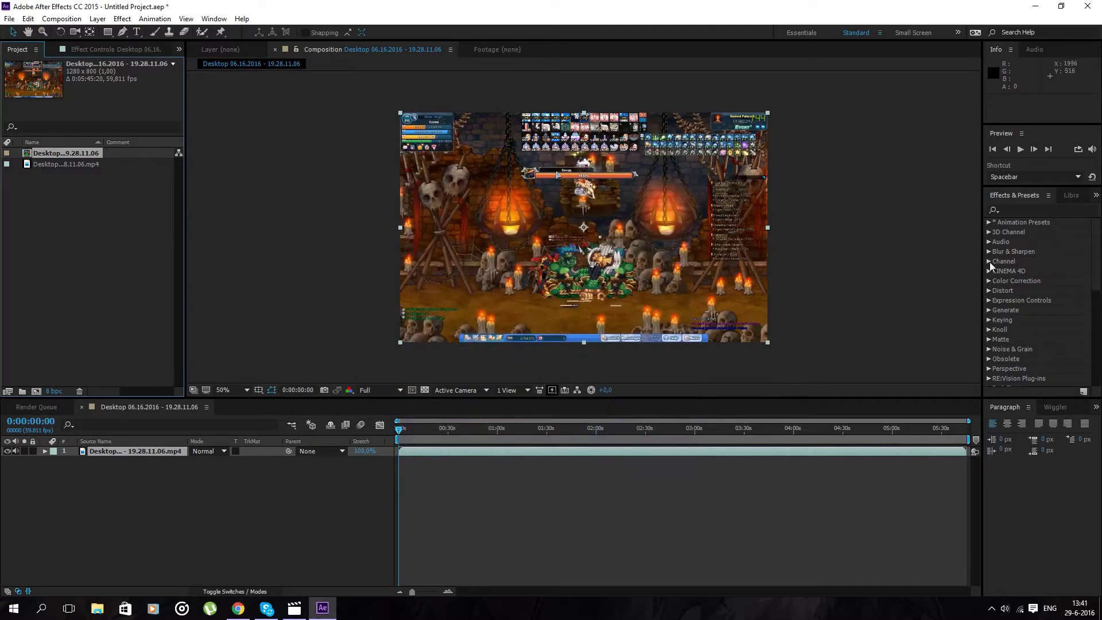
# Search the effects for "twix" and apply the Twixtor effect to the Desktop MP4 layer.
pyautogui.click(1046, 206)
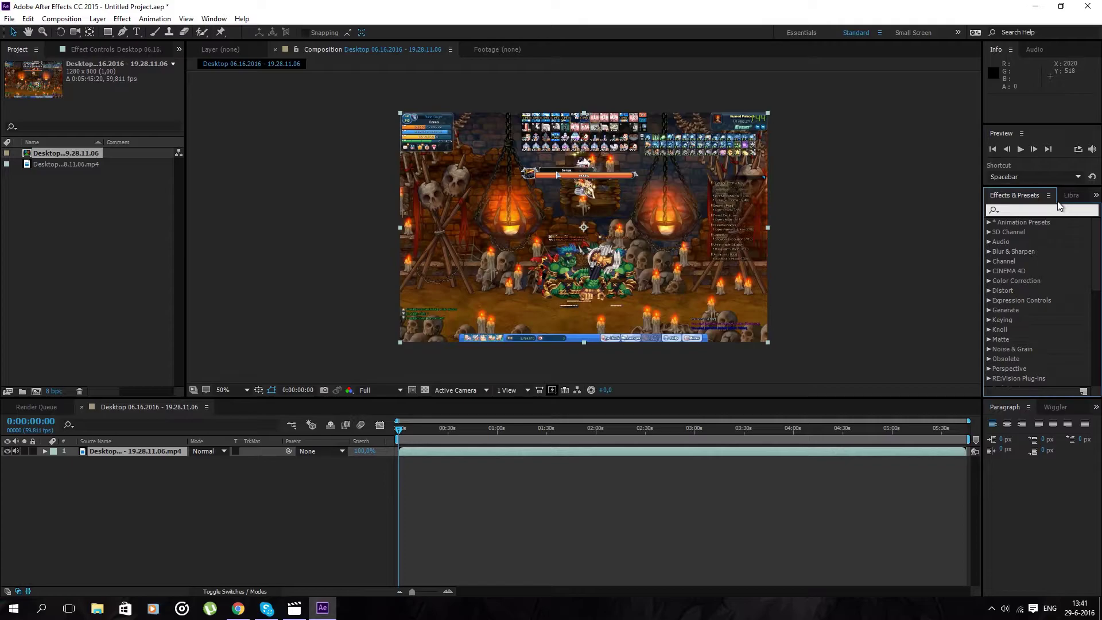
pyautogui.write('twix')
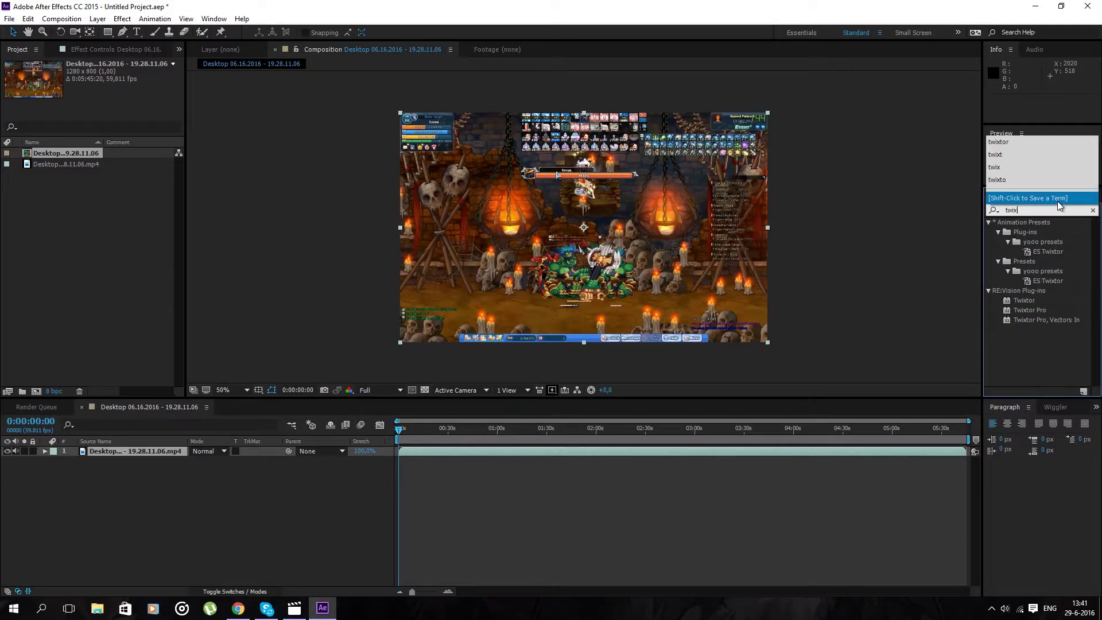
pyautogui.click(1027, 301)
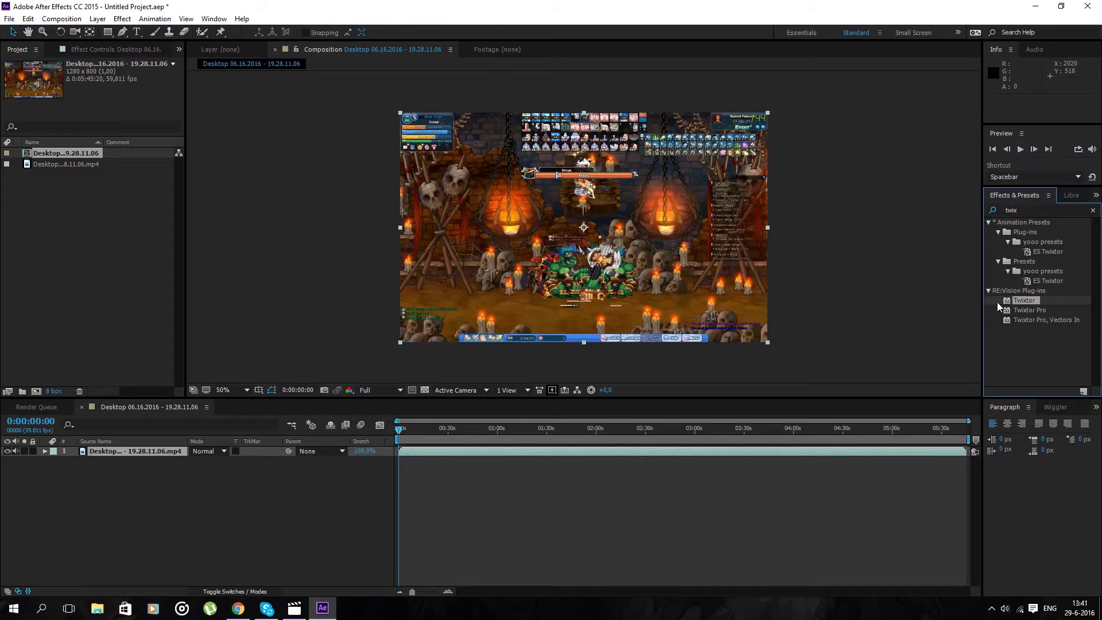
pyautogui.moveTo(1039, 308); pyautogui.dragTo(589, 452)
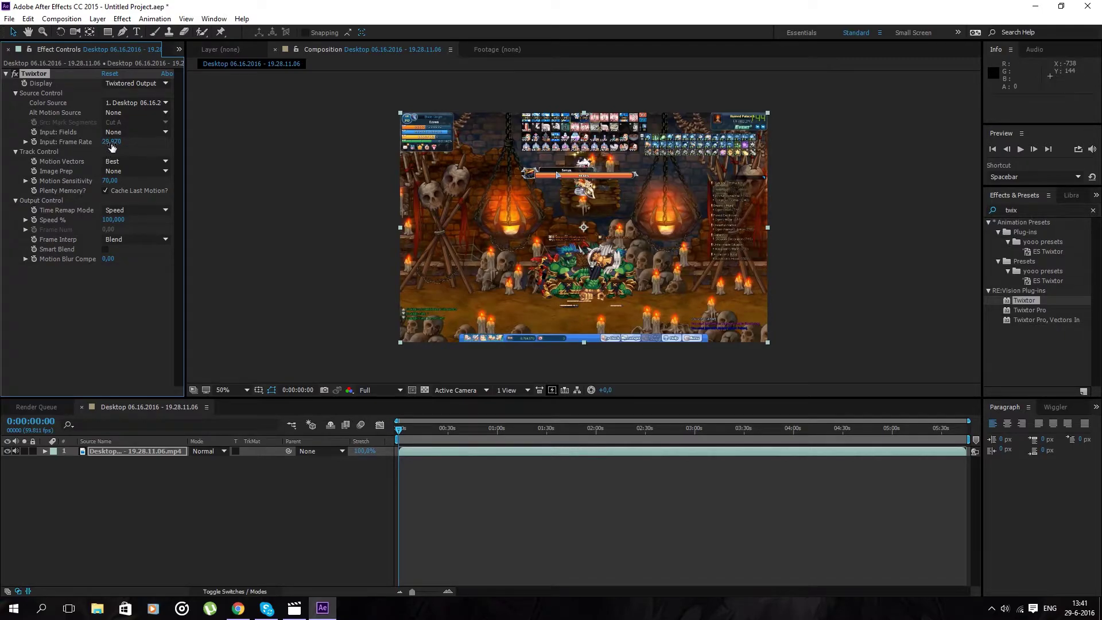
# Try to set Twixtor's Input Frame Rate to 59.811, and undo the change.
pyautogui.click(111, 143)
pyautogui.write('59.81')
pyautogui.click(110, 142)
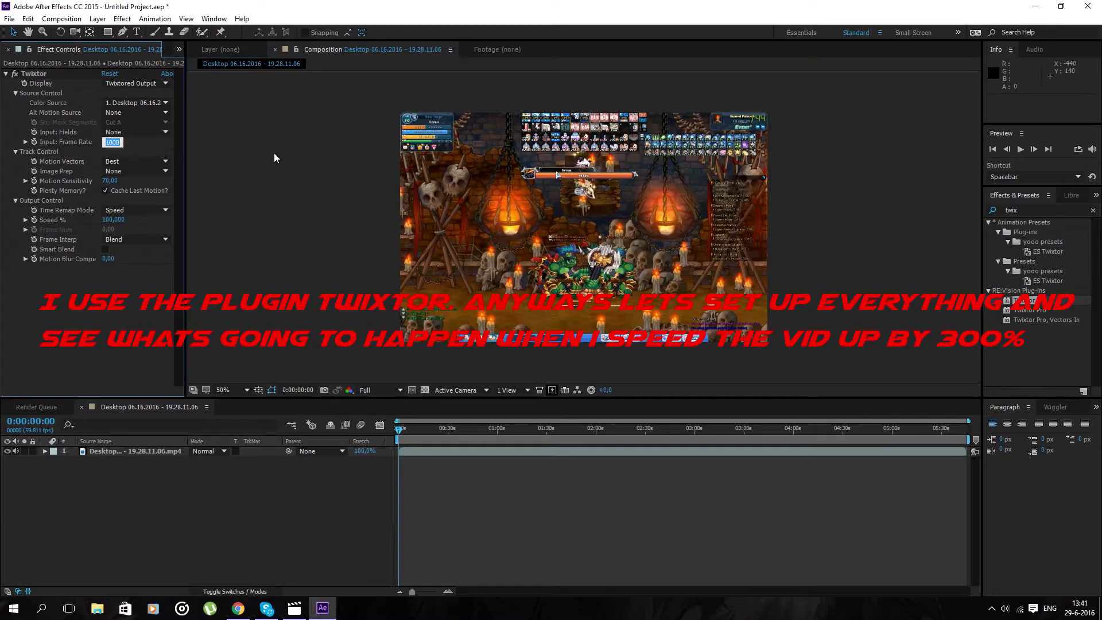
pyautogui.write('59.811')
pyautogui.press('Return')
pyautogui.click(277, 139)
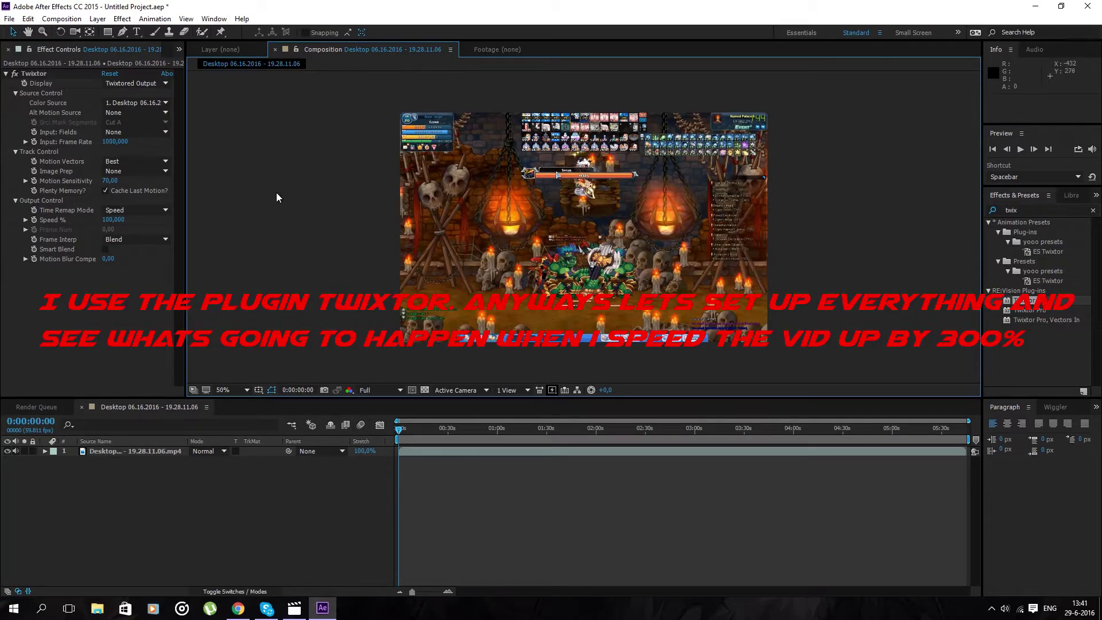
pyautogui.hotkey('ctrl', 'z')
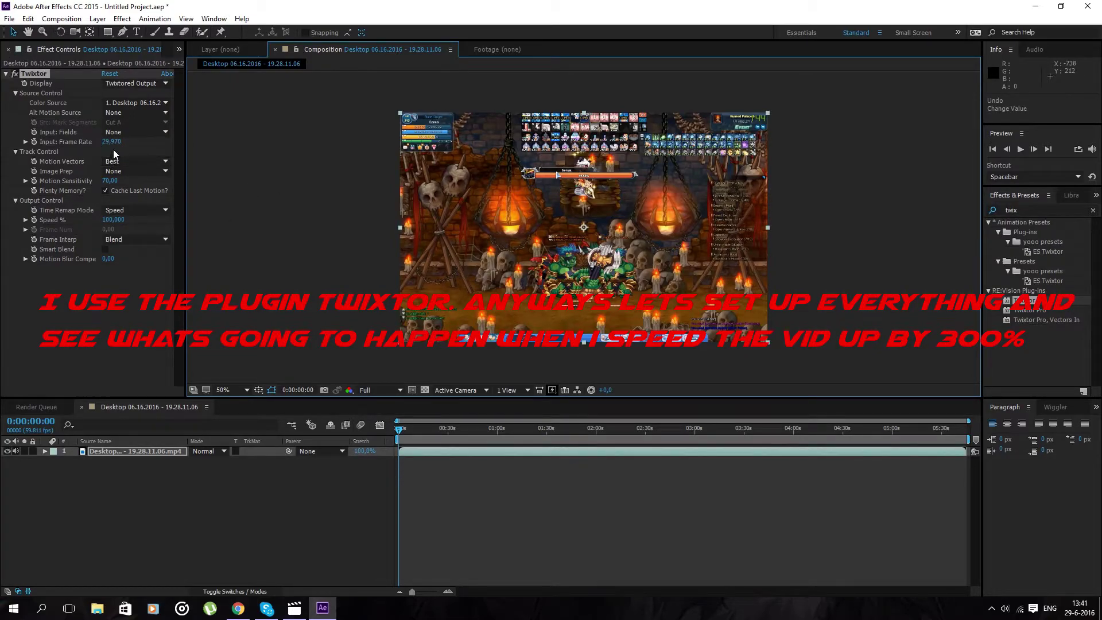
# Set Twixtor's Input Frame Rate to 59,811 to match the composition's frame rate.
pyautogui.click(112, 142)
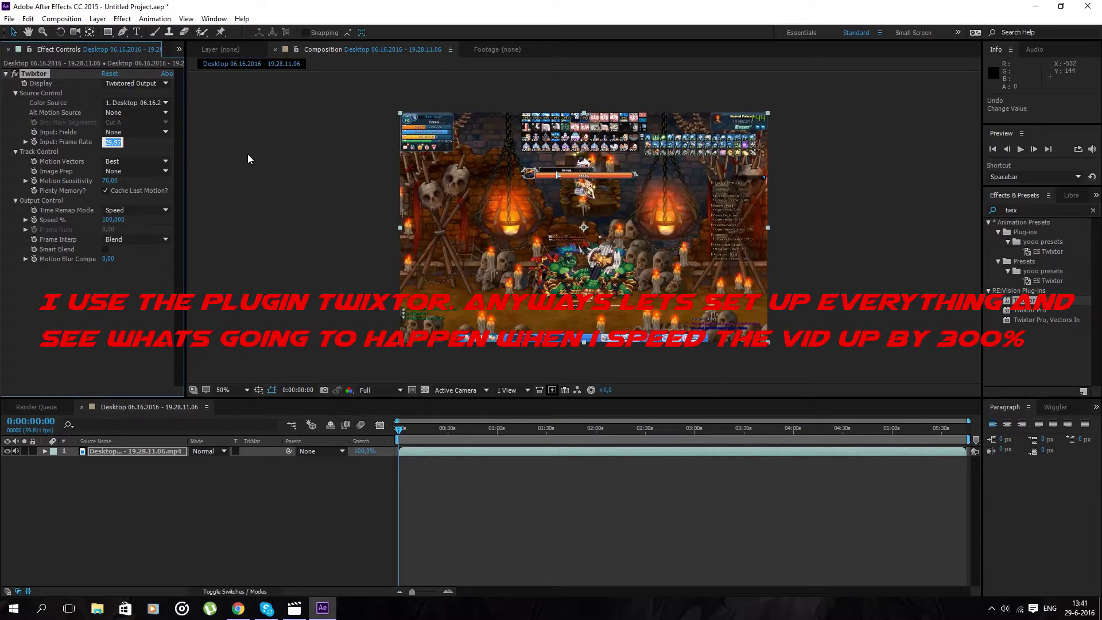
pyautogui.write('59,811')
pyautogui.press('Return')
# Scrub through the footage up to the end of the composition, and return to the first frame.
pyautogui.moveTo(401, 430); pyautogui.dragTo(273, 423)
pyautogui.moveTo(398, 428); pyautogui.dragTo(967, 430)
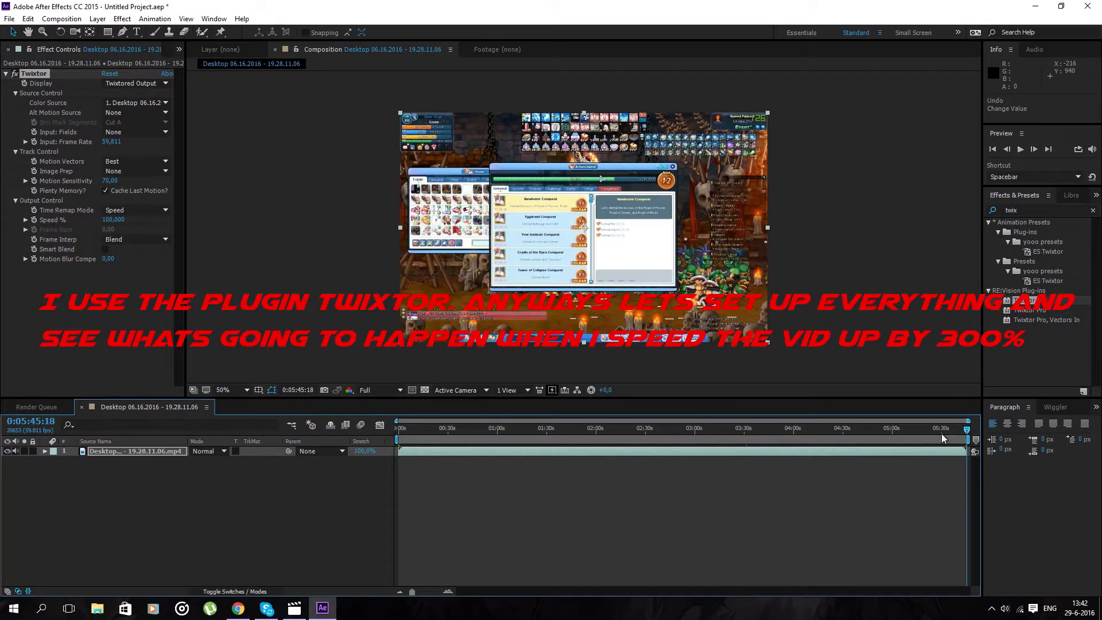
pyautogui.press('Home')
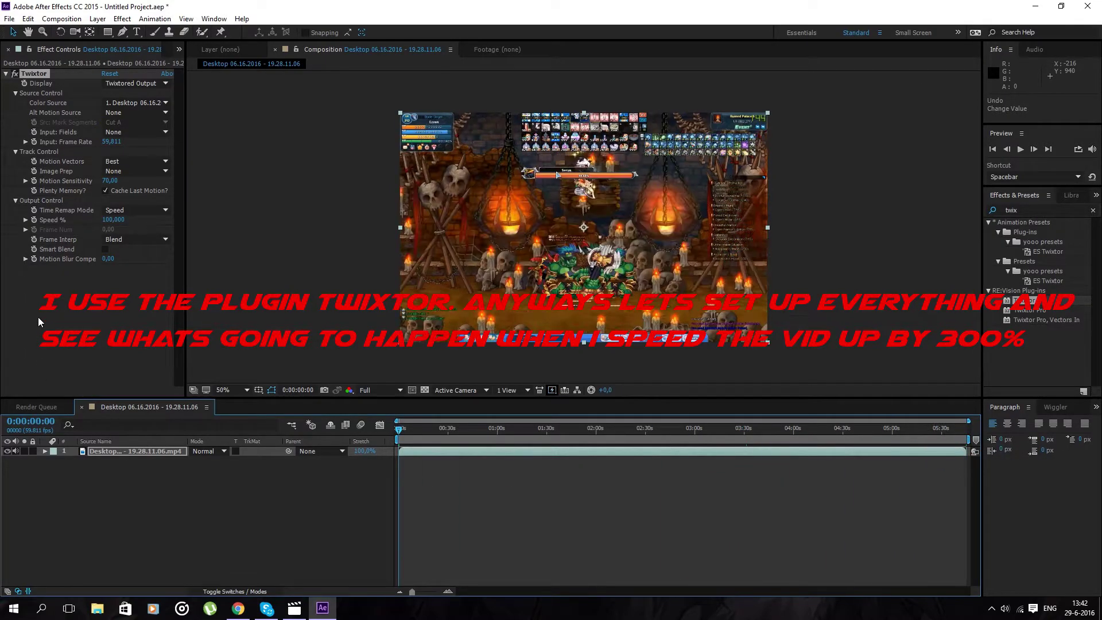
# Set Twixtor's Speed % to 300 on the footage layer.
pyautogui.click(112, 221)
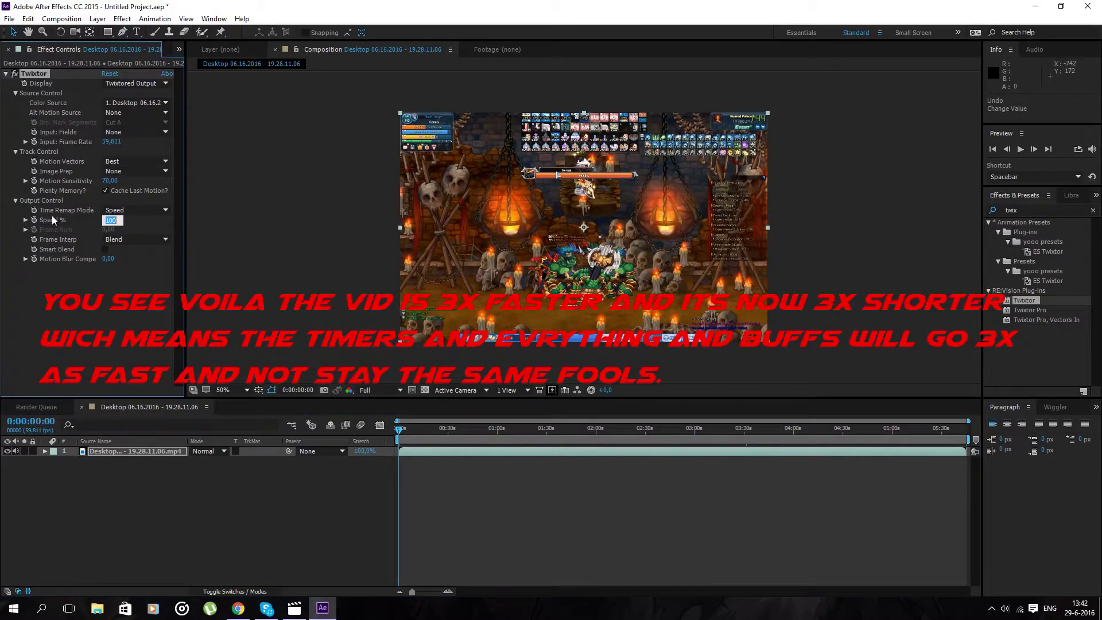
pyautogui.write('300')
pyautogui.press('Return')
# Split the sped-up footage layer at 0:01:57:33, and move the current time to 0:02:00:40.
pyautogui.click(416, 450)
pyautogui.moveTo(402, 426); pyautogui.dragTo(591, 429)
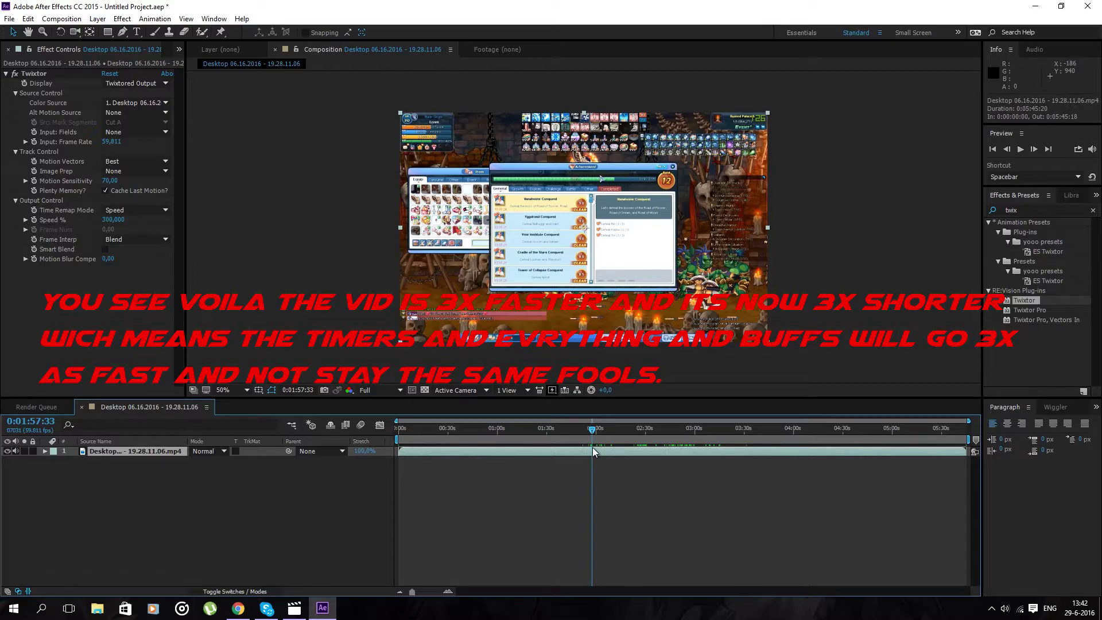
pyautogui.hotkey('ctrl', 'shift', 'd')
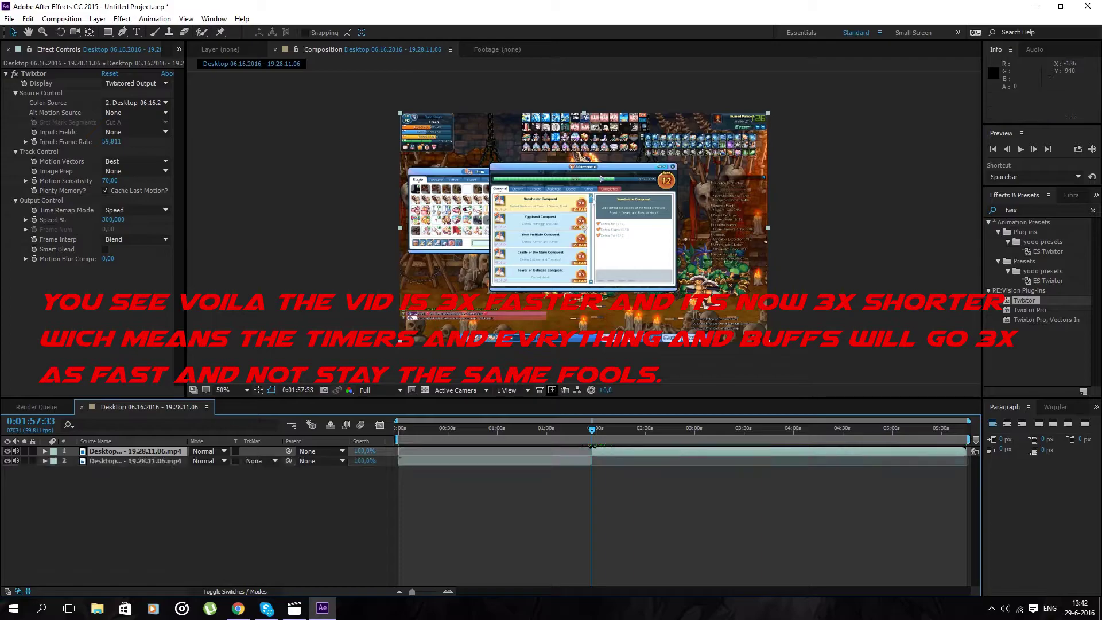
pyautogui.moveTo(587, 429)
pyautogui.mouseDown()
pyautogui.moveTo(477, 433)
pyautogui.moveTo(772, 438)
pyautogui.moveTo(755, 439)
pyautogui.moveTo(952, 427)
pyautogui.moveTo(597, 431)
pyautogui.mouseUp()
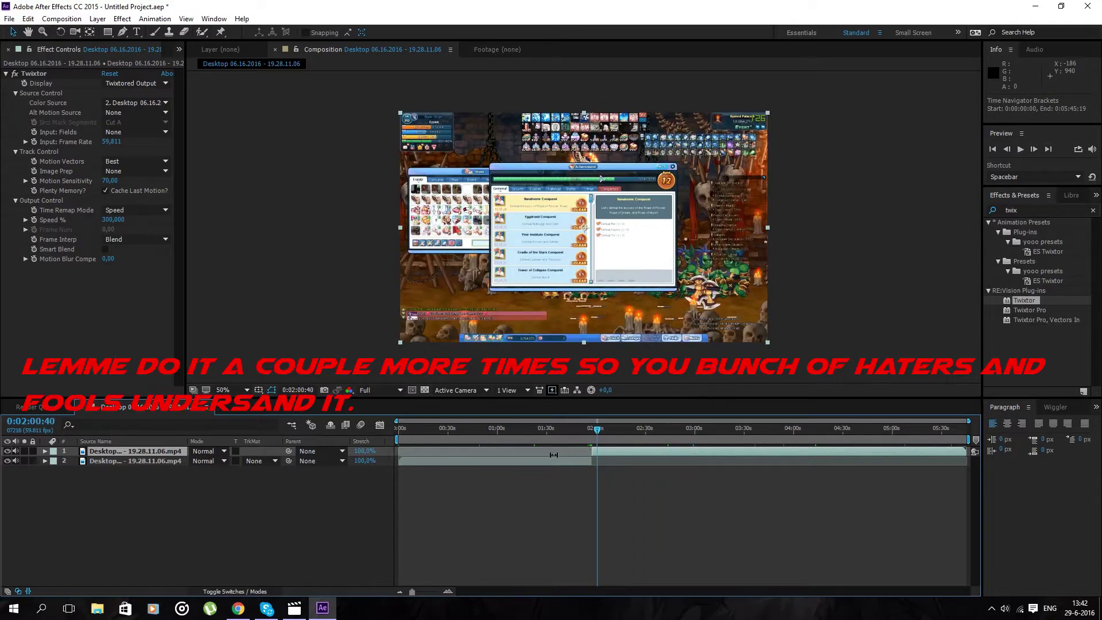
# Duplicate the first footage segment twice, and place the copies end to end after it in the timeline.
pyautogui.click(539, 461)
pyautogui.hotkey('ctrl', 'd')
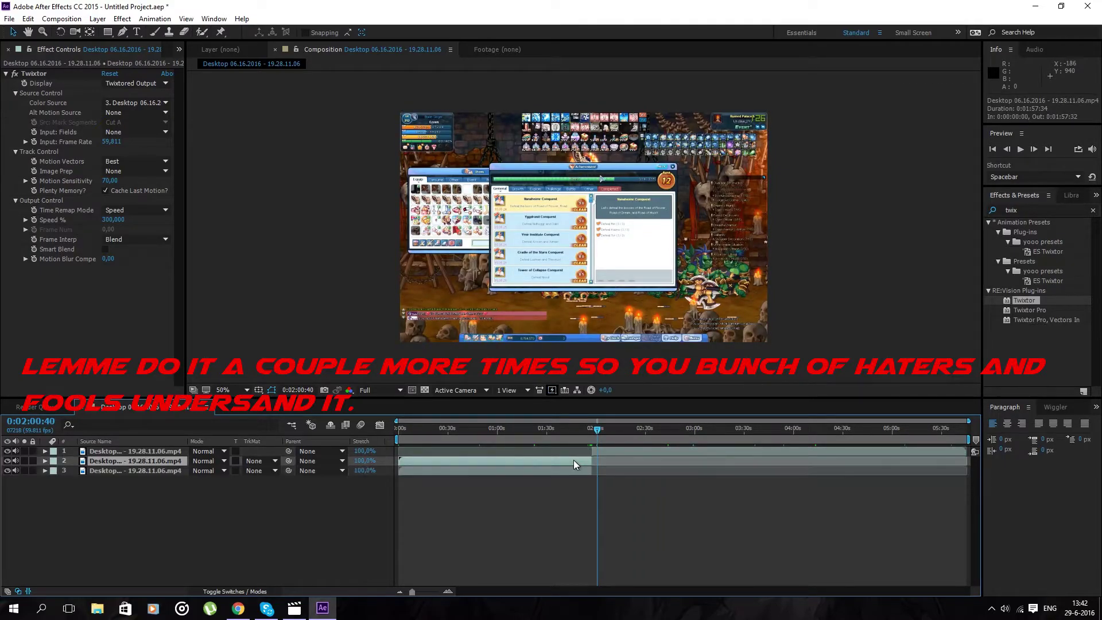
pyautogui.hotkey('ctrl', 'd')
pyautogui.moveTo(545, 470); pyautogui.dragTo(745, 475)
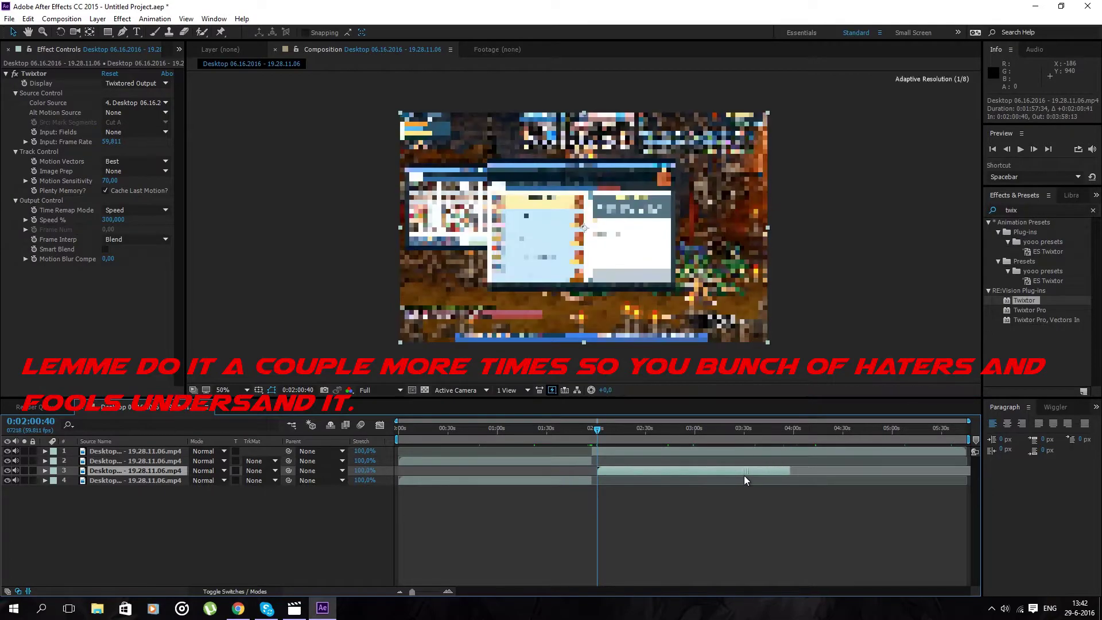
pyautogui.moveTo(524, 479); pyautogui.dragTo(908, 491)
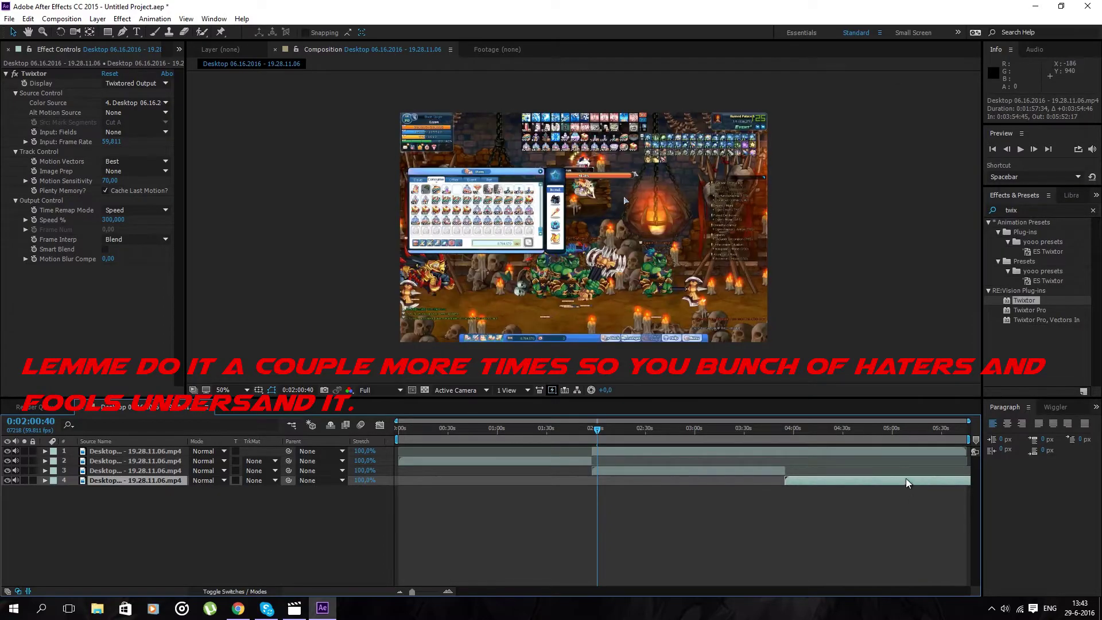
pyautogui.moveTo(812, 481)
pyautogui.mouseDown()
pyautogui.moveTo(730, 481)
pyautogui.moveTo(810, 485)
pyautogui.mouseUp()
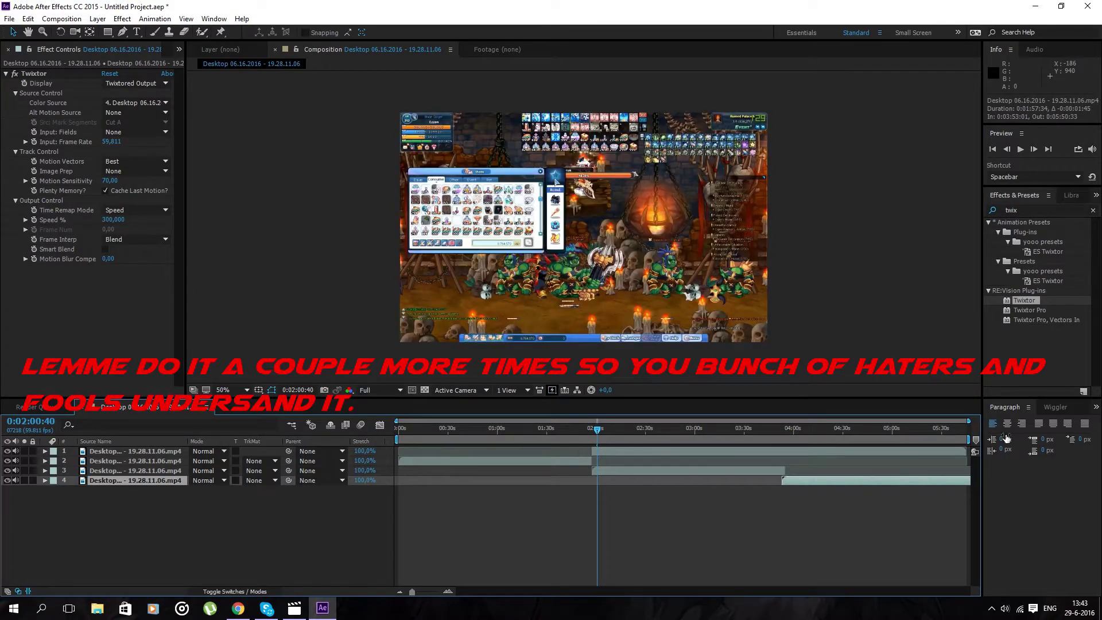
# Delete the second half of the split footage and both duplicated segments, keeping only the first segment.
pyautogui.moveTo(967, 421); pyautogui.dragTo(714, 420)
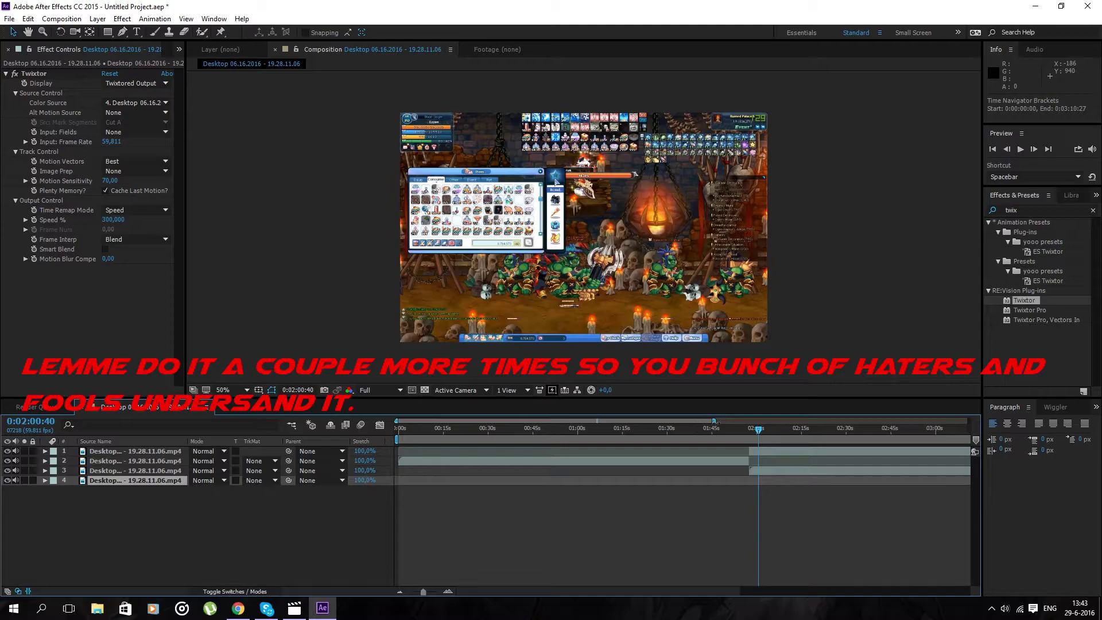
pyautogui.moveTo(713, 420); pyautogui.dragTo(967, 420)
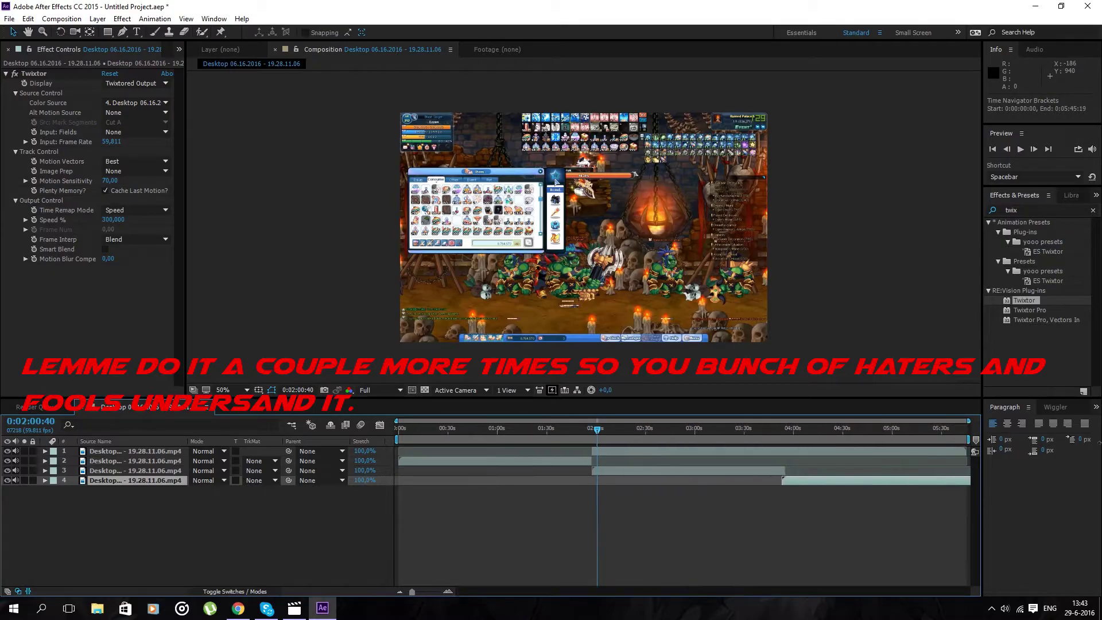
pyautogui.click(724, 446)
pyautogui.click(722, 453)
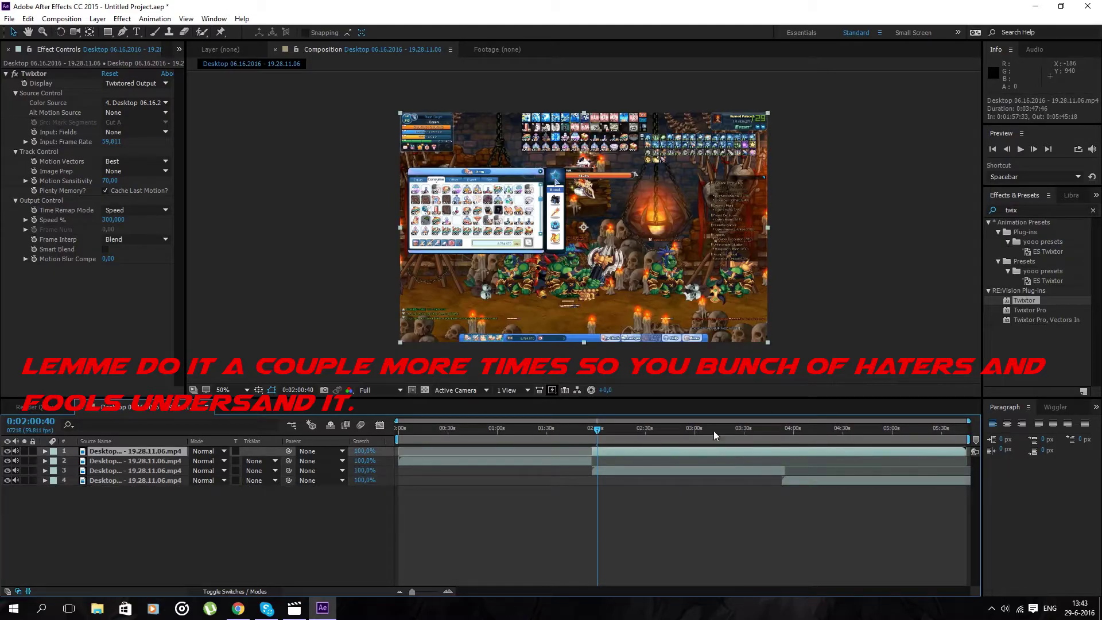
pyautogui.press('Delete')
pyautogui.click(677, 464)
pyautogui.press('Delete')
pyautogui.click(808, 464)
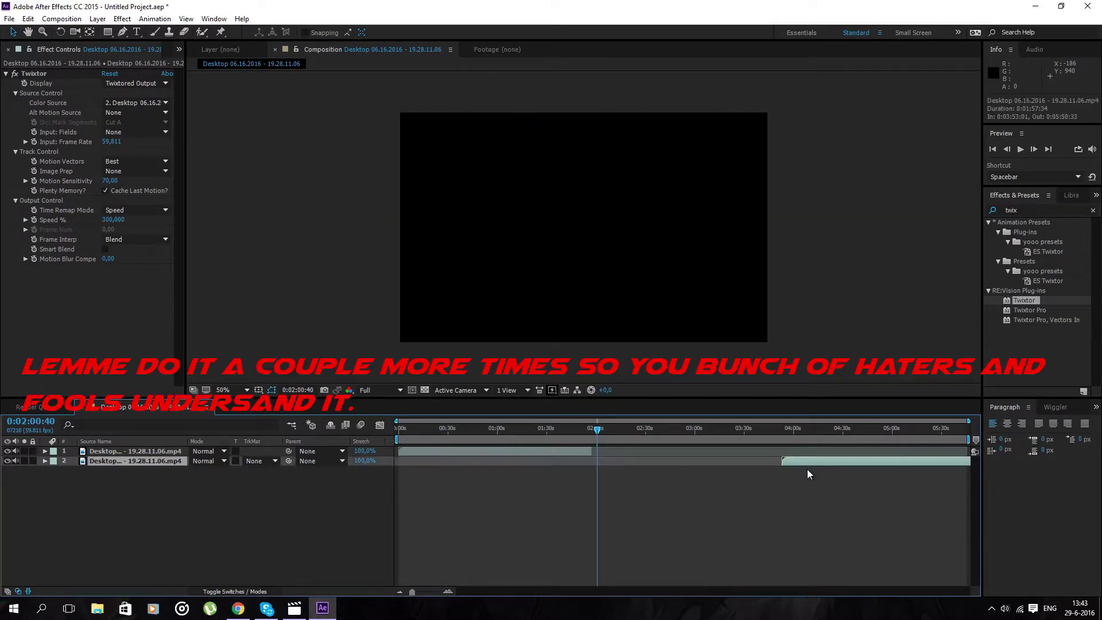
pyautogui.press('Delete')
# Return to the start of the composition, and set the remaining segment's Twixtor Speed % to 1000.
pyautogui.click(463, 432)
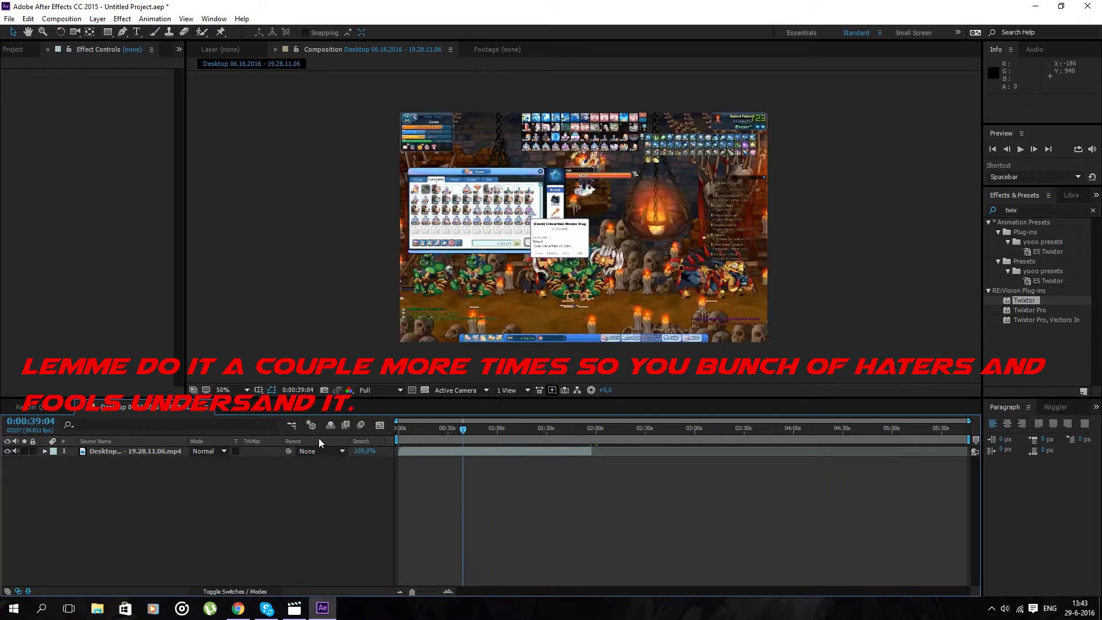
pyautogui.press('Home')
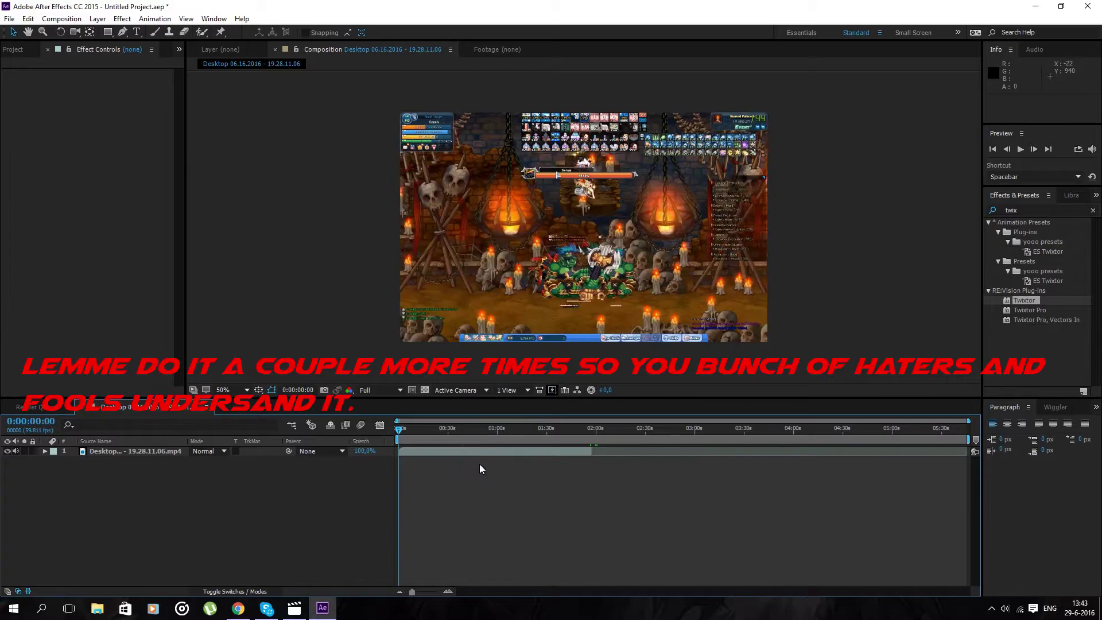
pyautogui.click(475, 454)
pyautogui.click(113, 220)
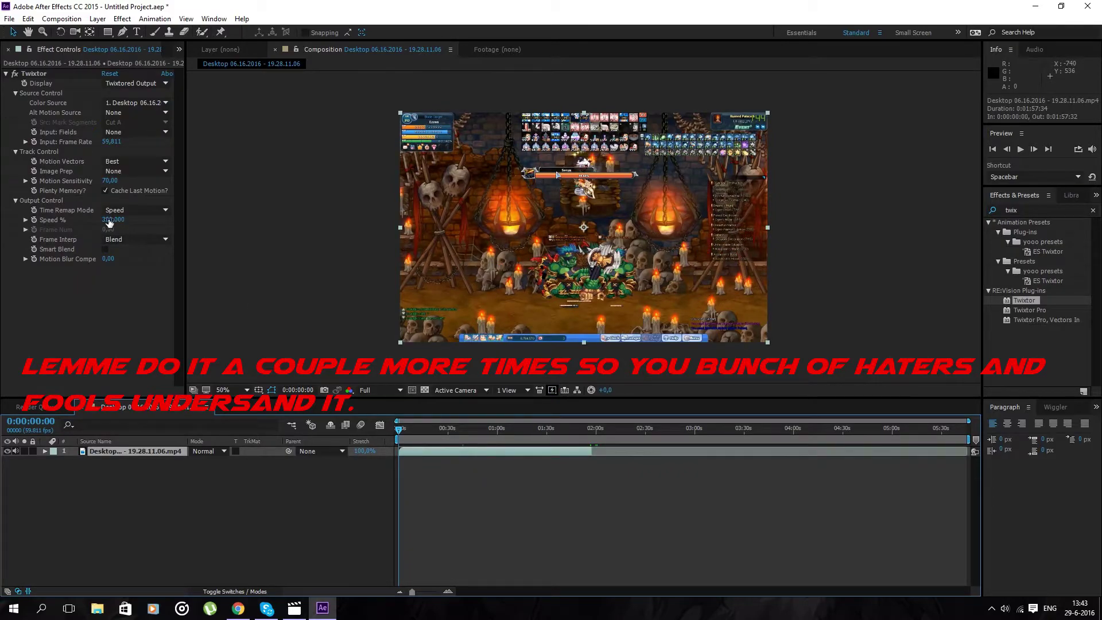
pyautogui.write('1')
pyautogui.press('Return')
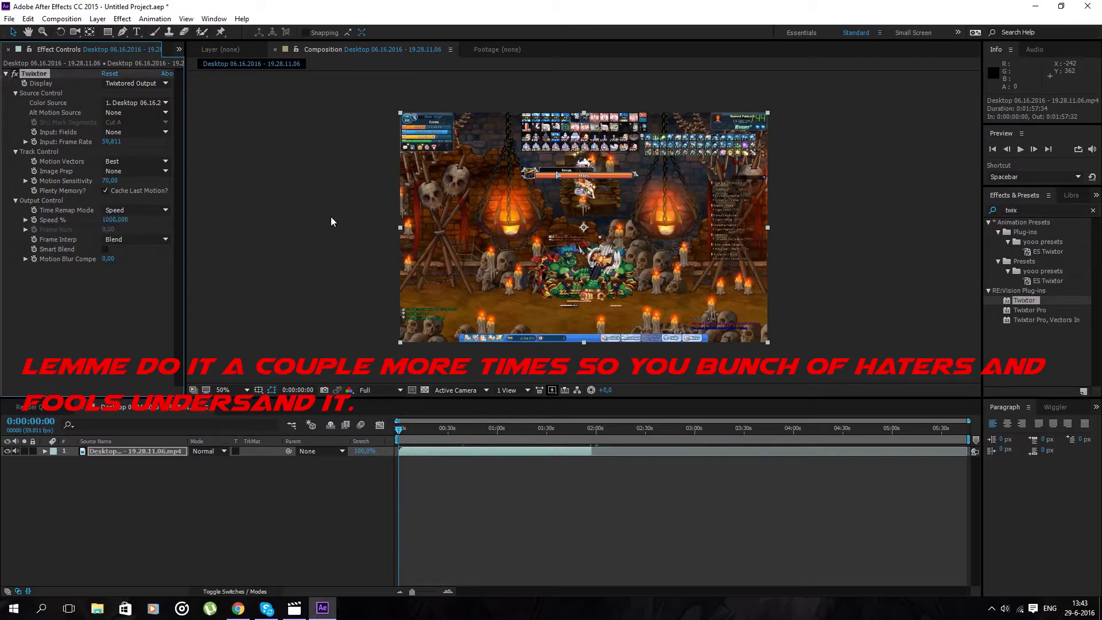
# Split the footage layer at 0:00:35:55, and delete the portion after the split.
pyautogui.click(400, 428)
pyautogui.moveTo(399, 429); pyautogui.dragTo(460, 441)
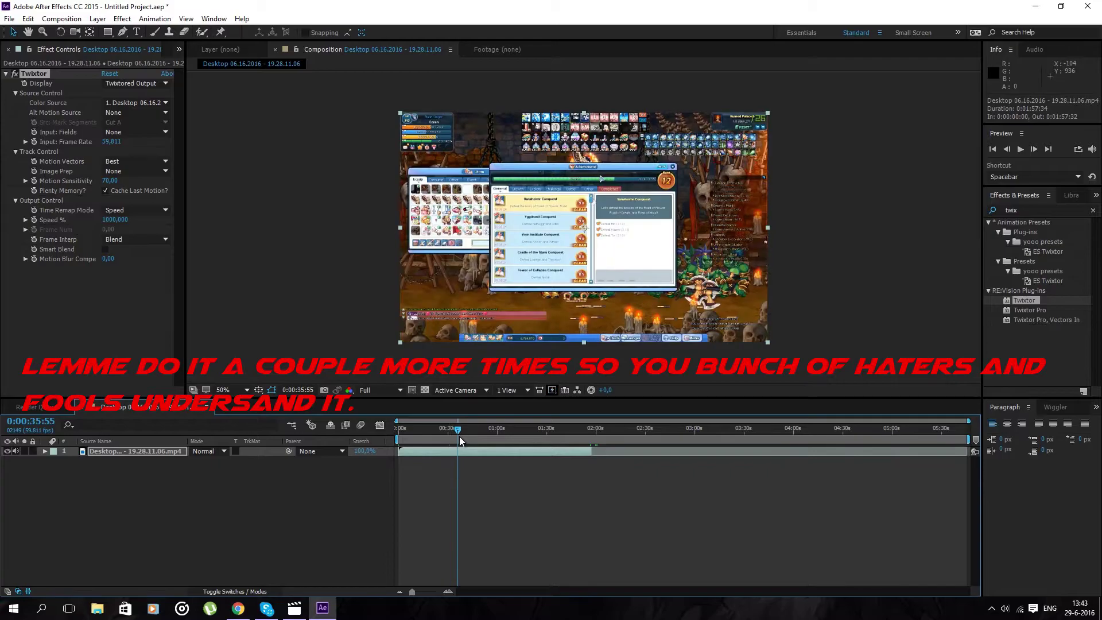
pyautogui.click(621, 511)
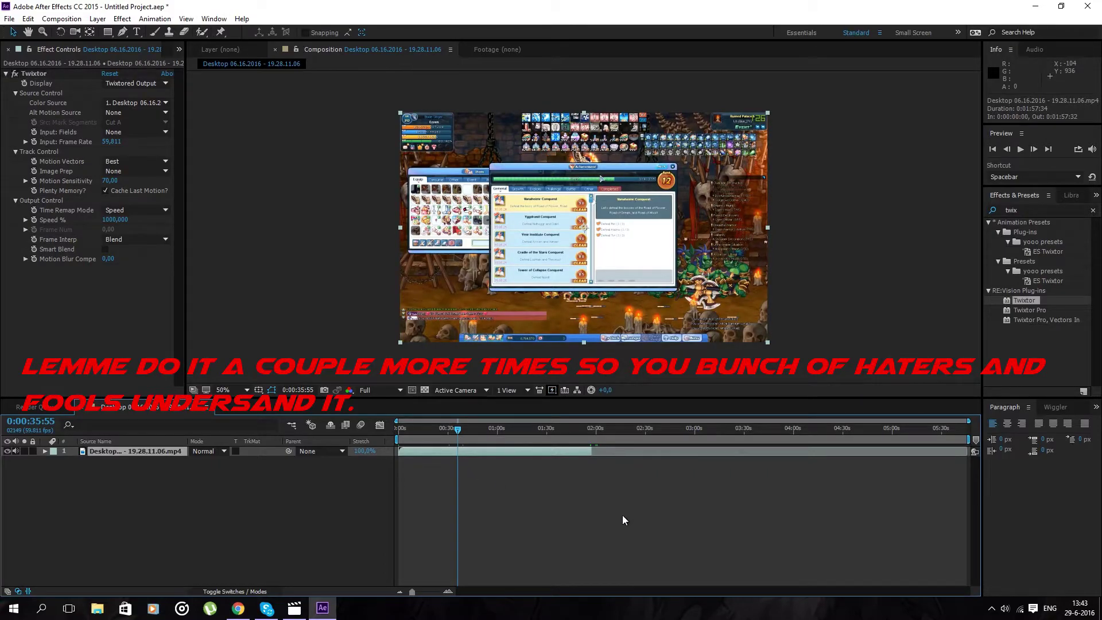
pyautogui.hotkey('ctrl', 'shift', 'd')
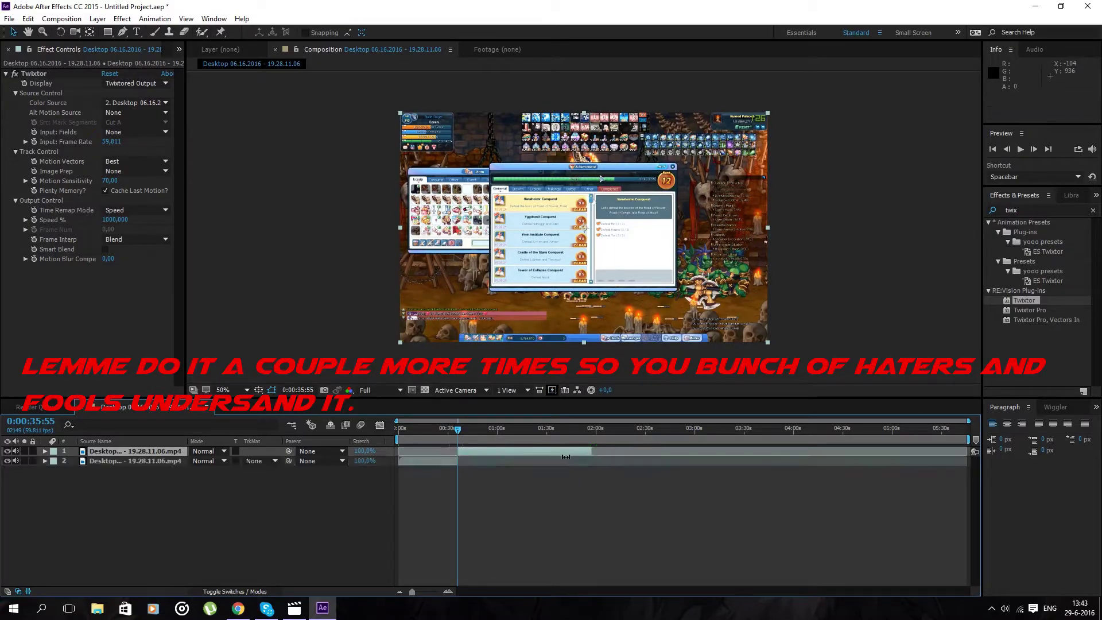
pyautogui.moveTo(459, 429); pyautogui.dragTo(589, 442)
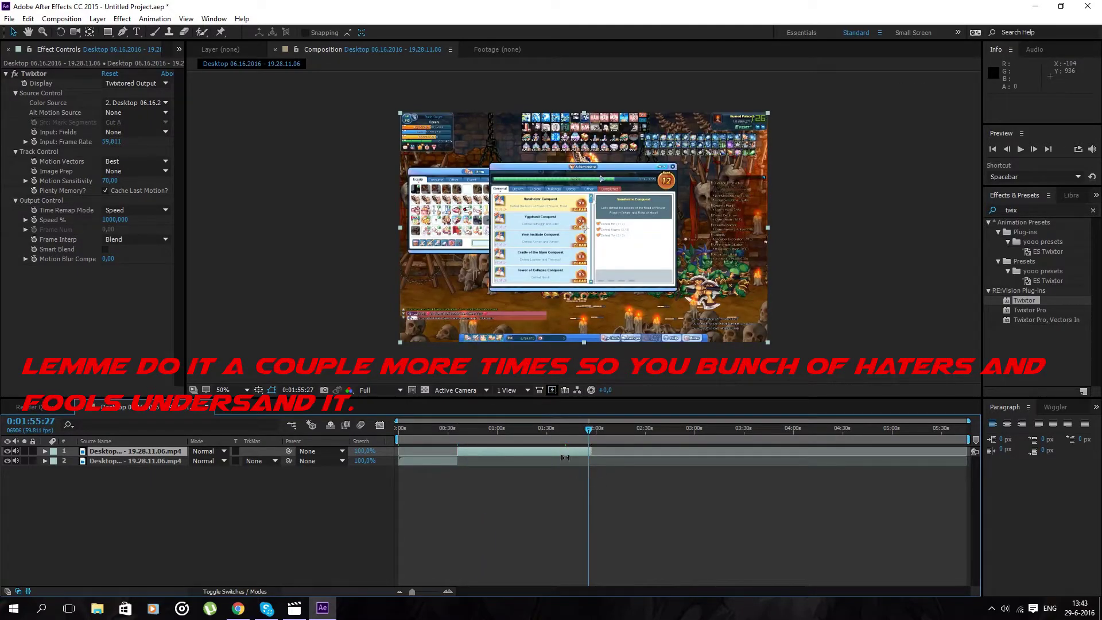
pyautogui.press('Delete')
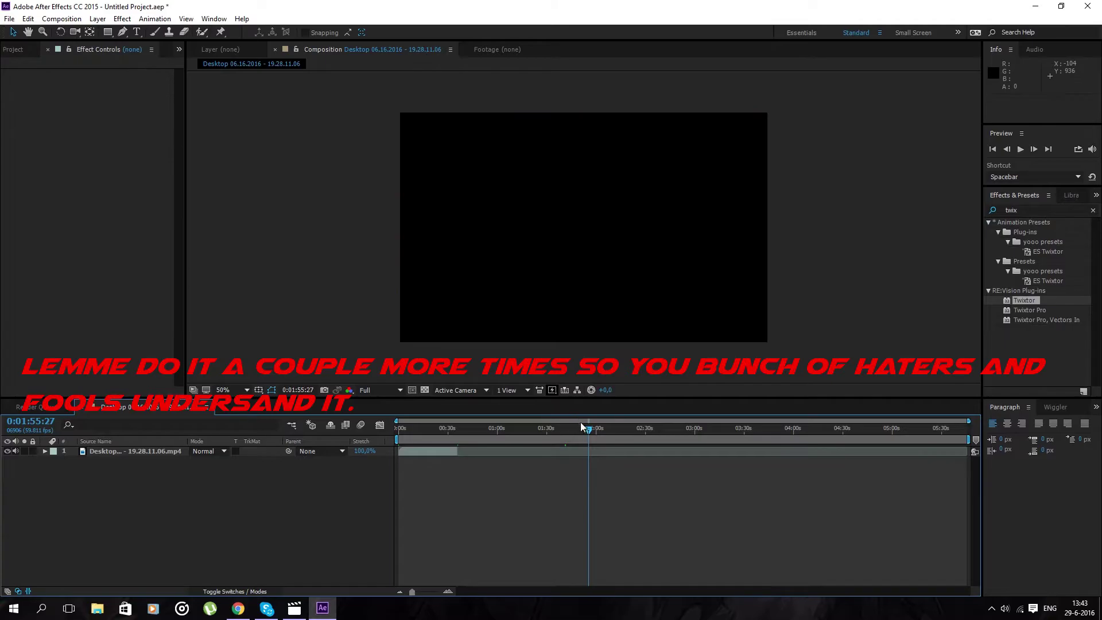
# Return near the start of the composition, and set the remaining segment's Twixtor Speed % to 5000.
pyautogui.moveTo(554, 438); pyautogui.dragTo(403, 439)
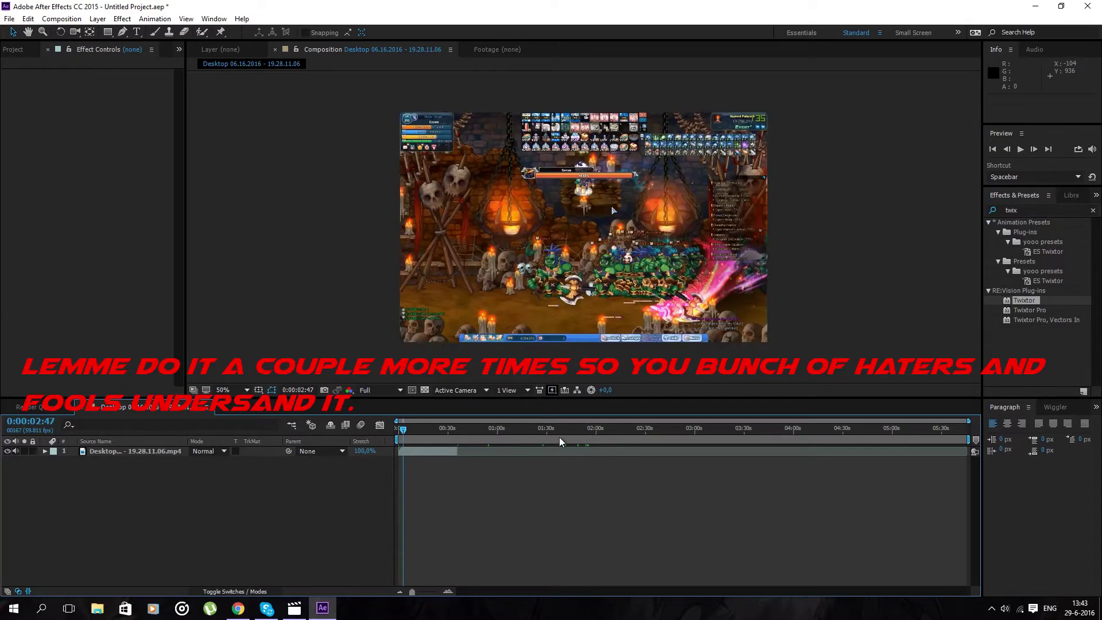
pyautogui.click(415, 451)
pyautogui.click(112, 221)
pyautogui.write('5000')
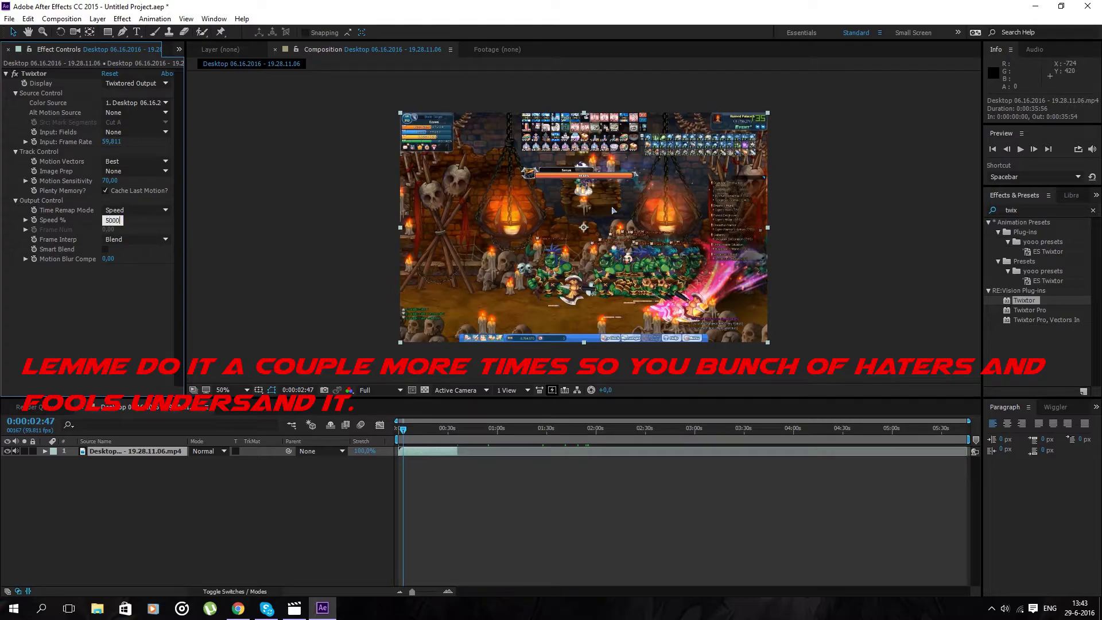
pyautogui.press('Return')
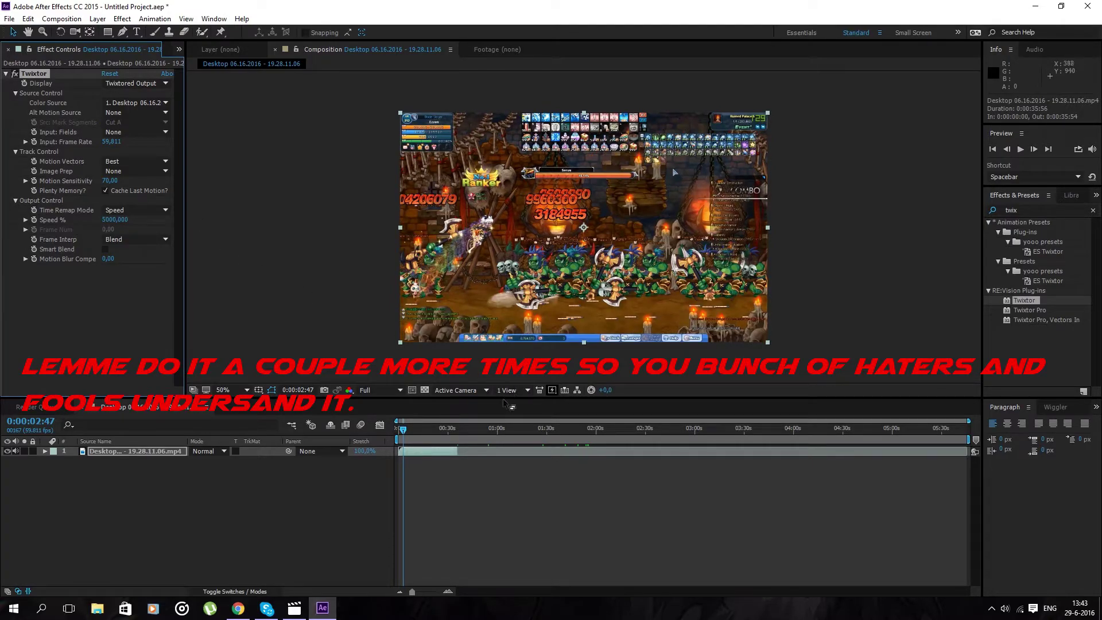
# Split the footage layer at 0:00:07:19, and delete the portion after the split.
pyautogui.click(404, 434)
pyautogui.moveTo(404, 434); pyautogui.dragTo(413, 437)
pyautogui.click(418, 452)
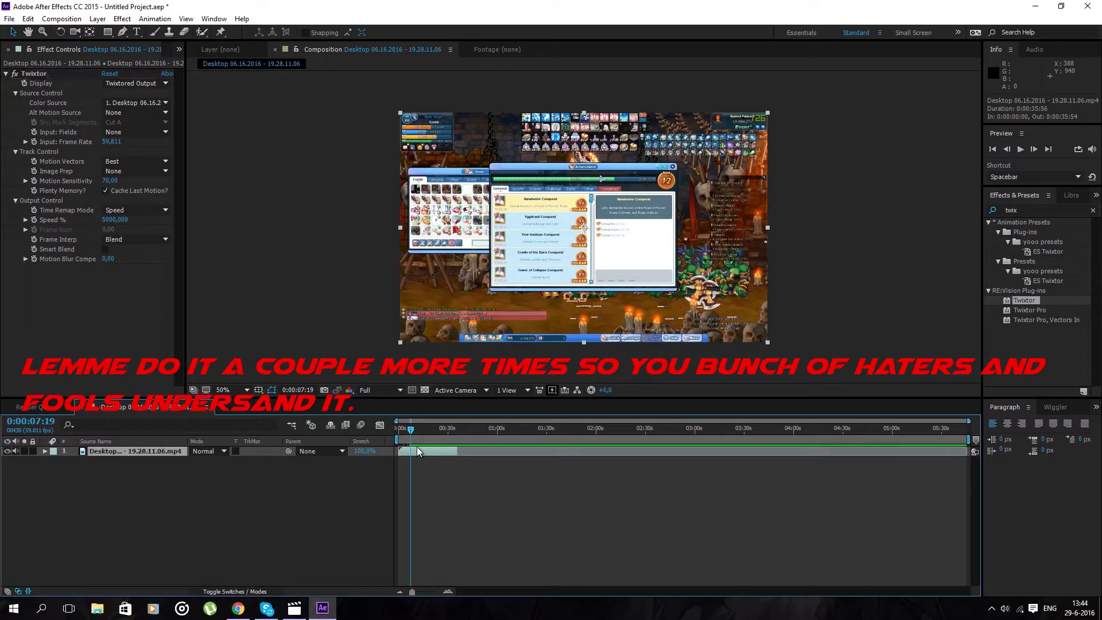
pyautogui.hotkey('ctrl', 'shift', 'd')
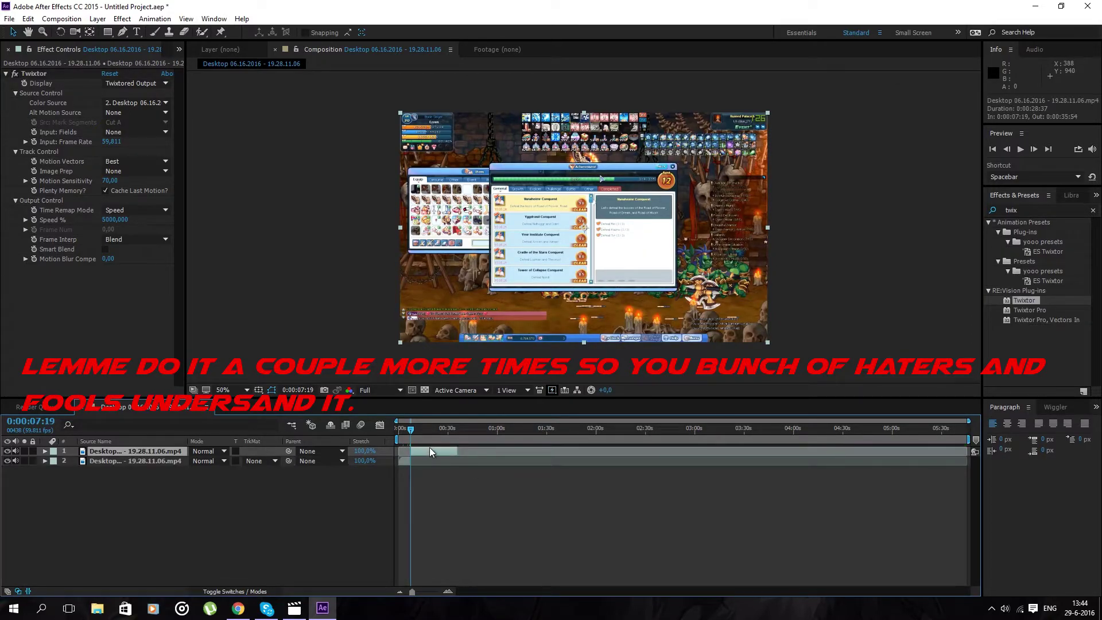
pyautogui.press('Delete')
# Move the playhead back to 0:00:04:10, and set the shortened segment's Twixtor Speed % to 10000.
pyautogui.moveTo(420, 428); pyautogui.dragTo(405, 433)
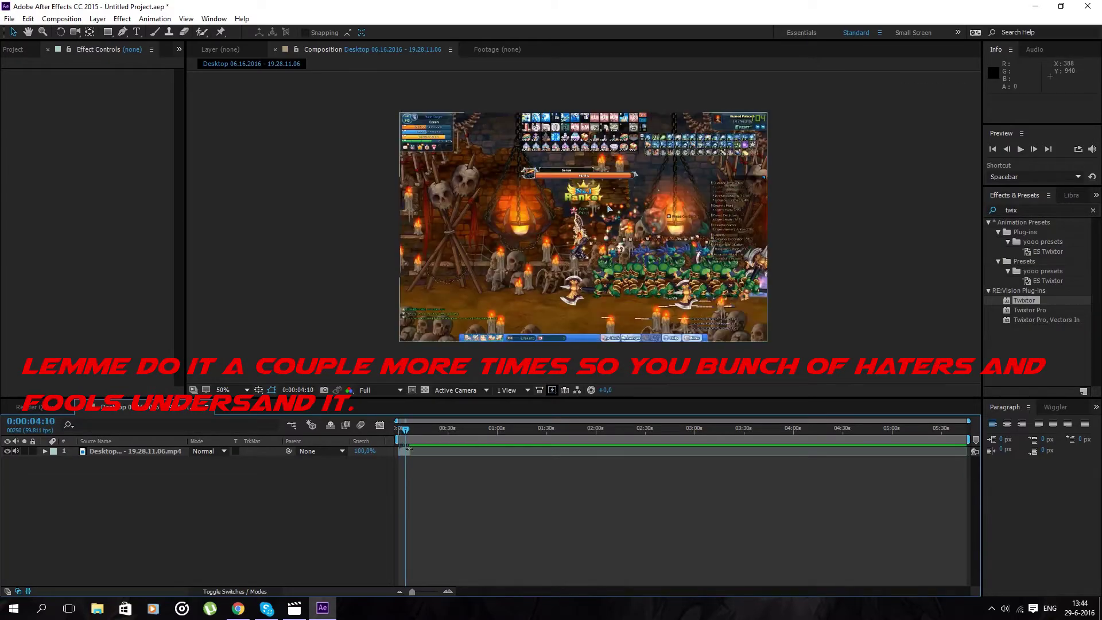
pyautogui.click(407, 450)
pyautogui.click(115, 220)
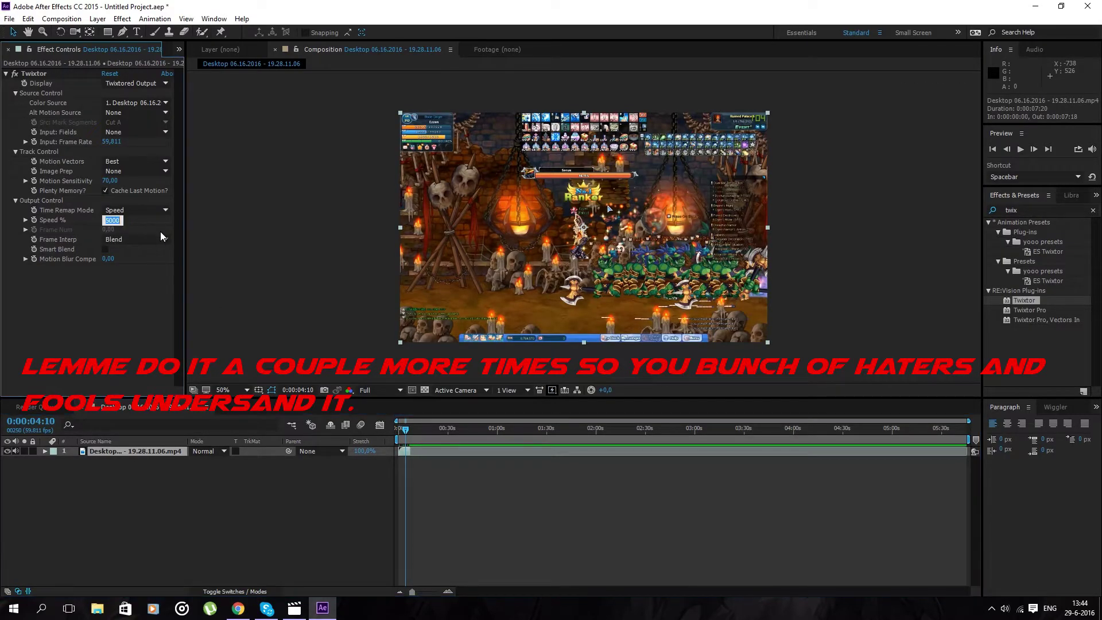
pyautogui.write('10000')
pyautogui.press('Return')
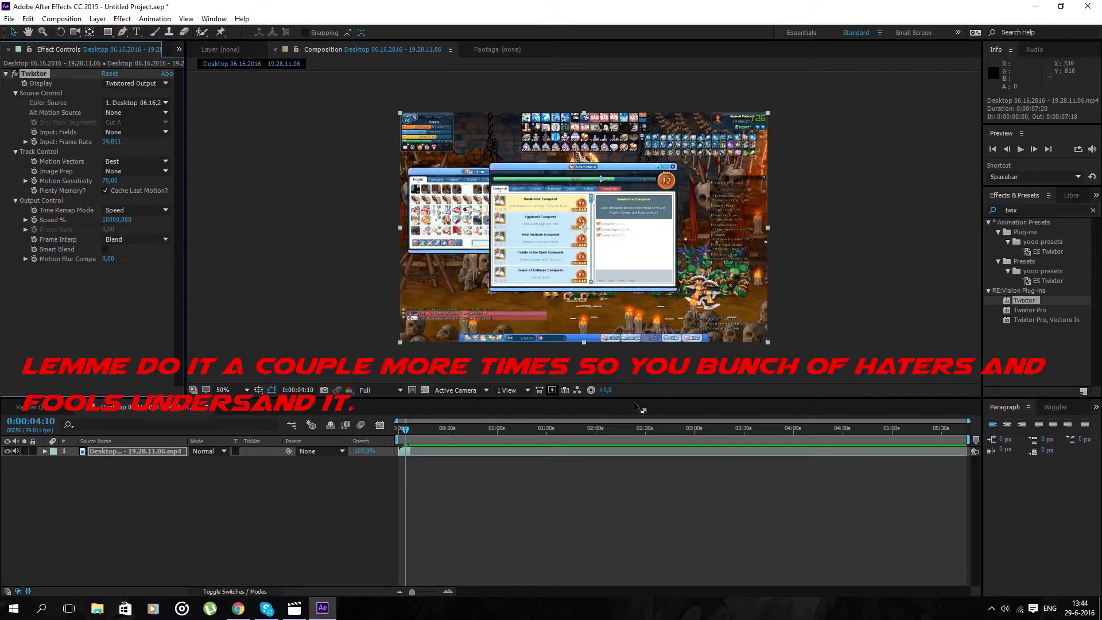
# Split the footage layer at 0:00:03:54, delete the portion after the split, and scrub back to 0:00:03:29.
pyautogui.moveTo(968, 420); pyautogui.dragTo(442, 407)
pyautogui.moveTo(492, 433)
pyautogui.mouseDown()
pyautogui.moveTo(402, 431)
pyautogui.moveTo(486, 429)
pyautogui.mouseUp()
pyautogui.click(513, 455)
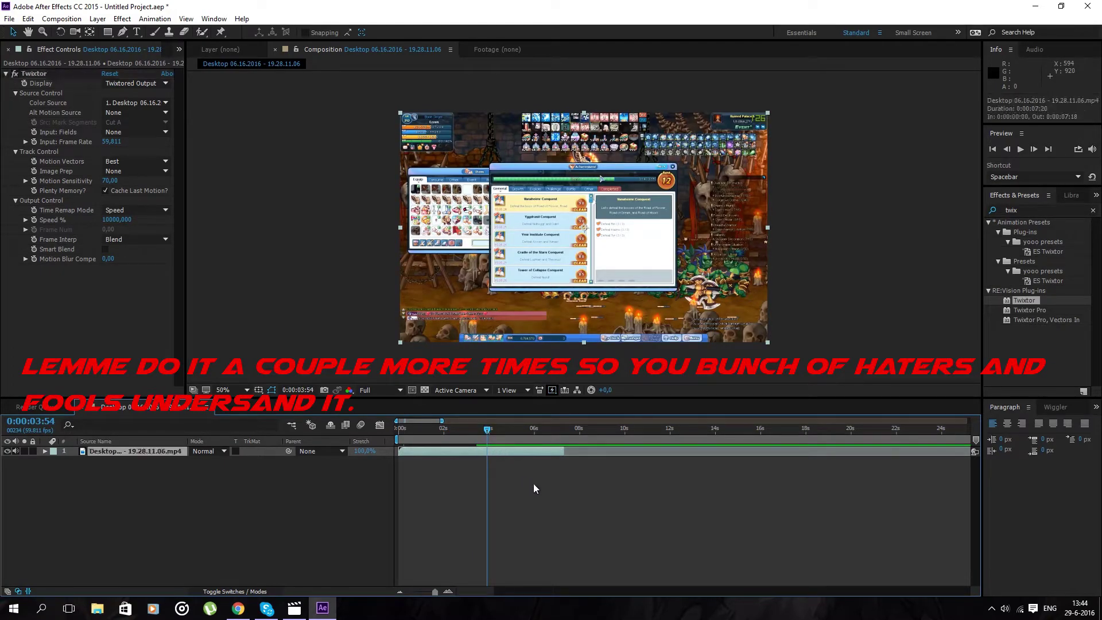
pyautogui.click(530, 487)
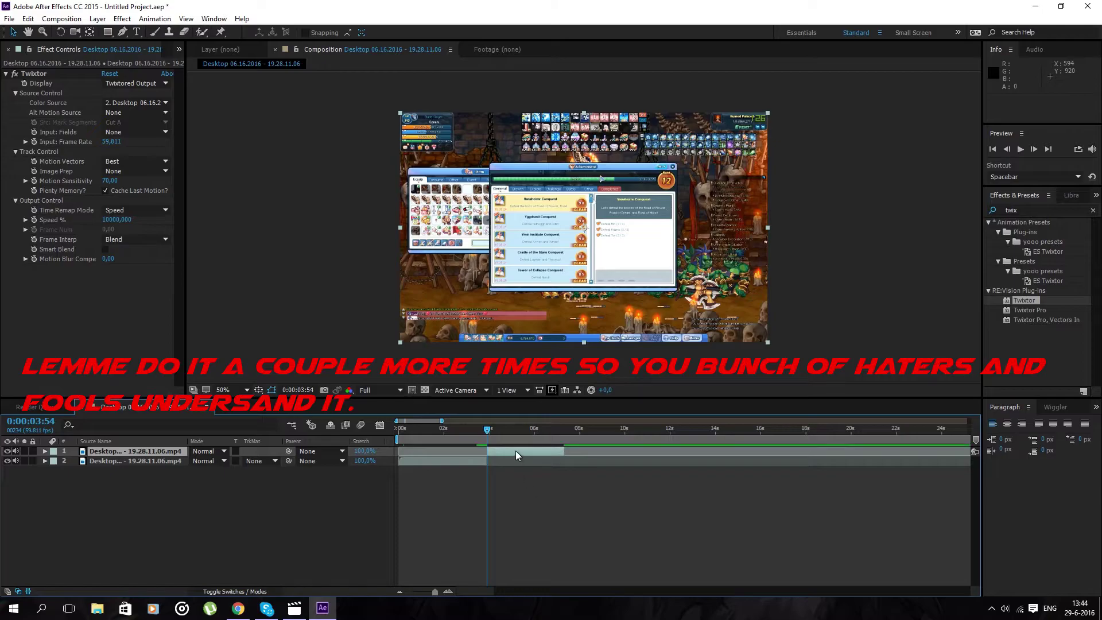
pyautogui.click(480, 432)
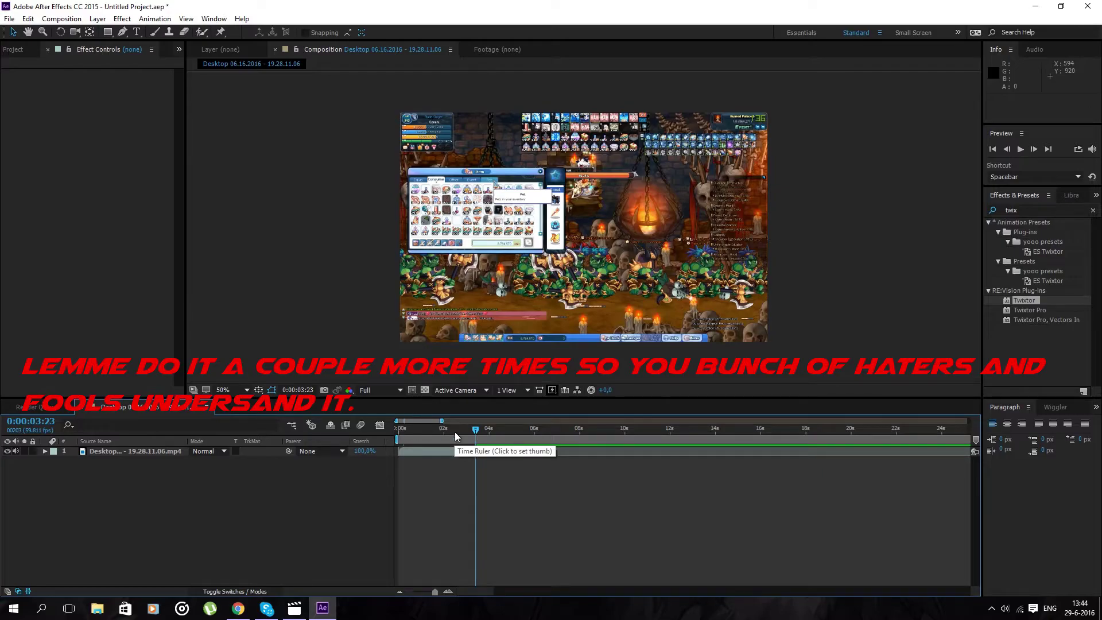
pyautogui.moveTo(470, 436)
pyautogui.mouseDown()
pyautogui.moveTo(381, 430)
pyautogui.moveTo(477, 434)
pyautogui.mouseUp()
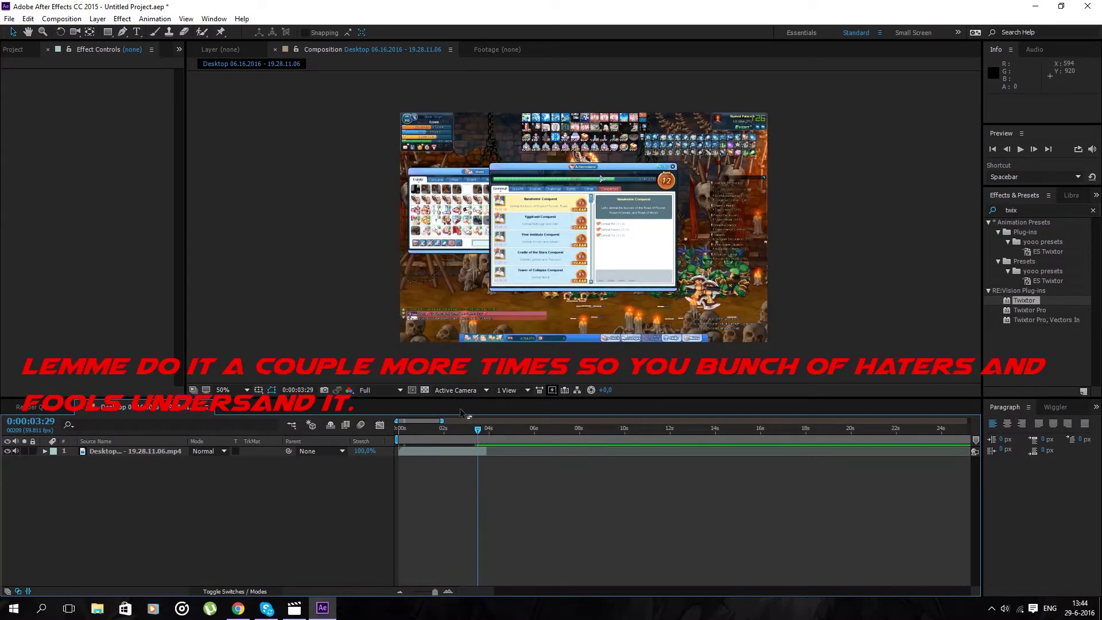